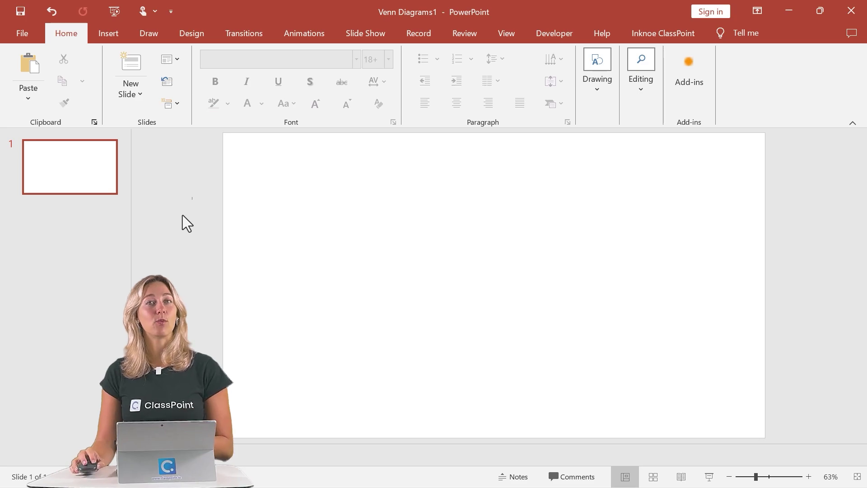
Draw a 4.91" blue circle with the Oval tool and duplicate it so the two circles overlap
click(123, 38)
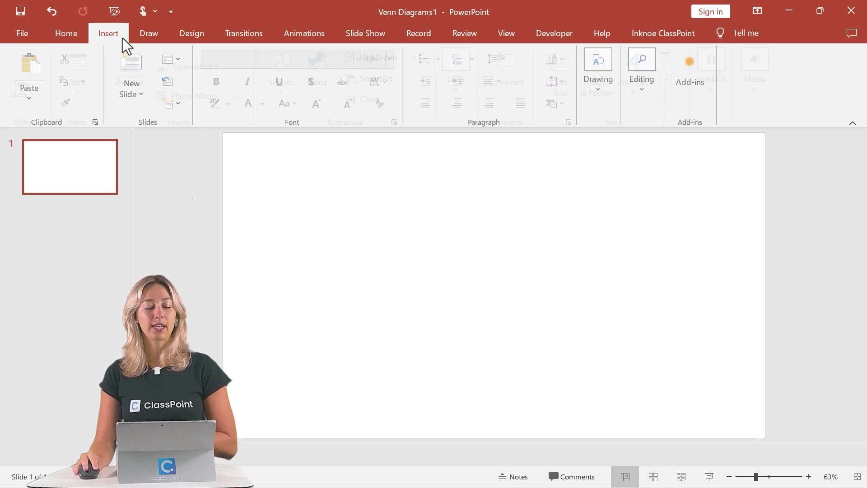
click(282, 83)
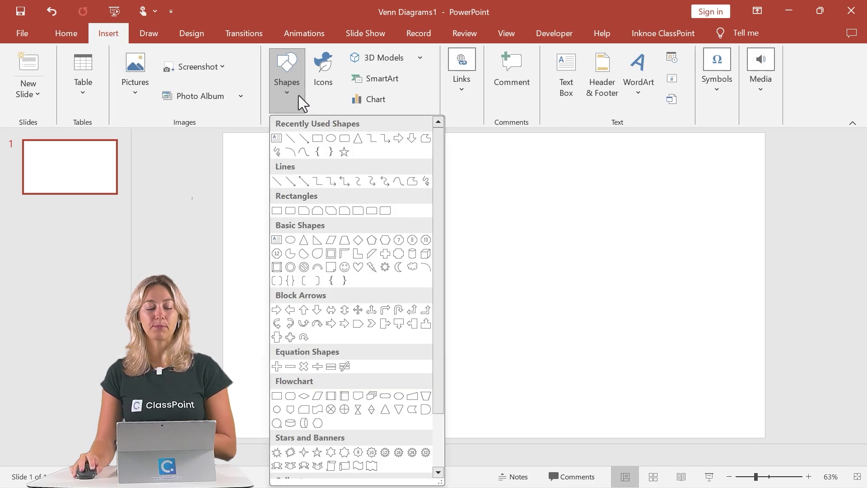
click(332, 140)
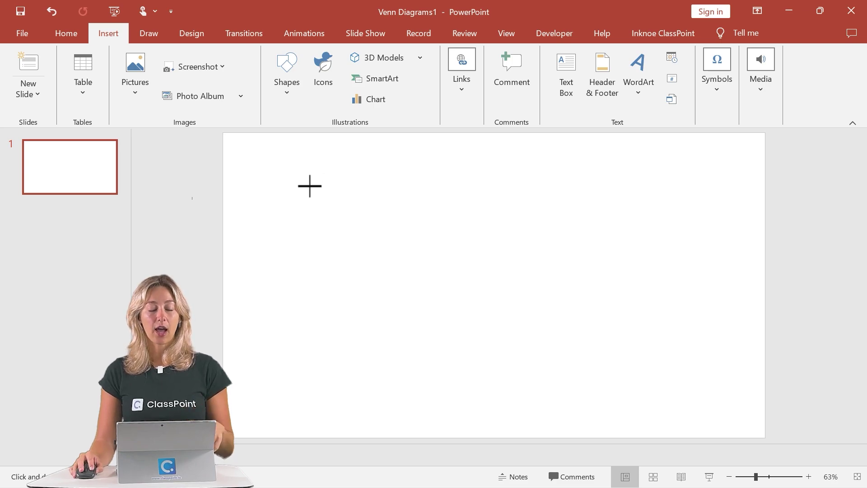
drag(288, 176, 488, 316)
drag(429, 290, 536, 277)
key(ctrl+d)
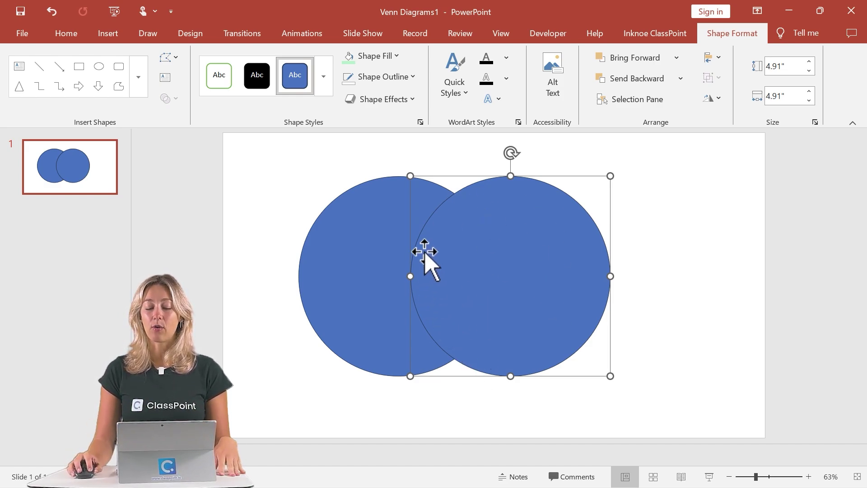
click(677, 210)
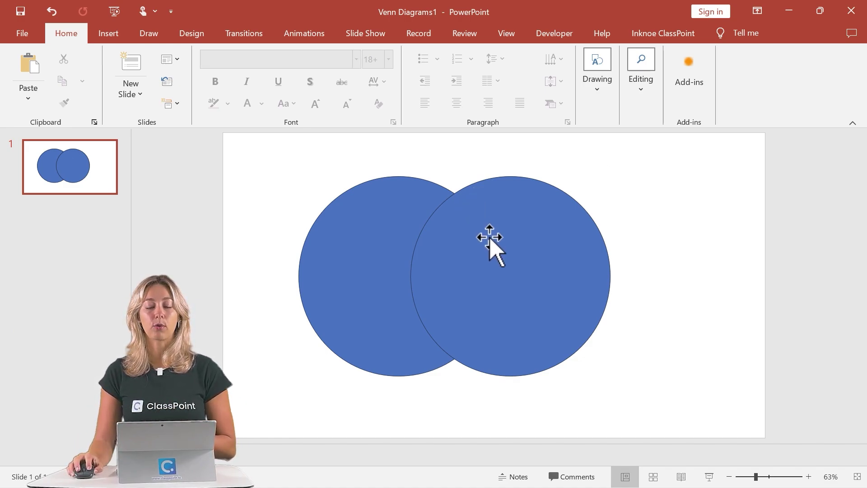
Use Merge Shapes > Fragment to split both circles into three pieces
click(510, 245)
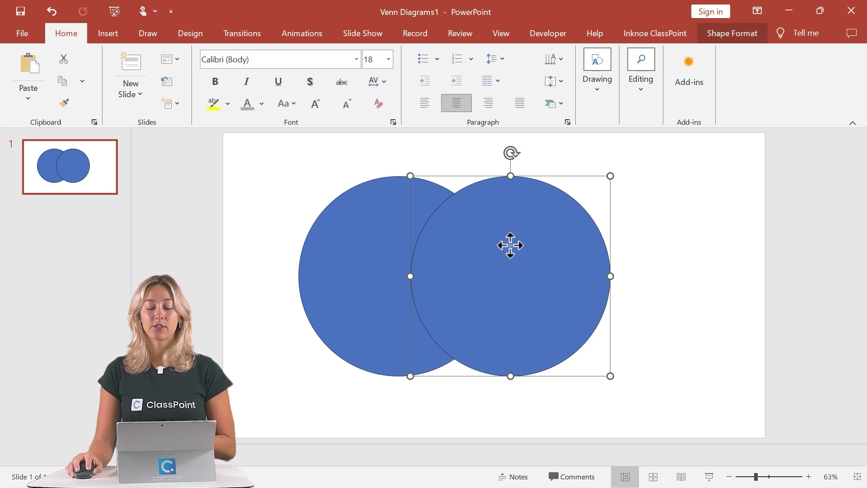
shift+click(389, 244)
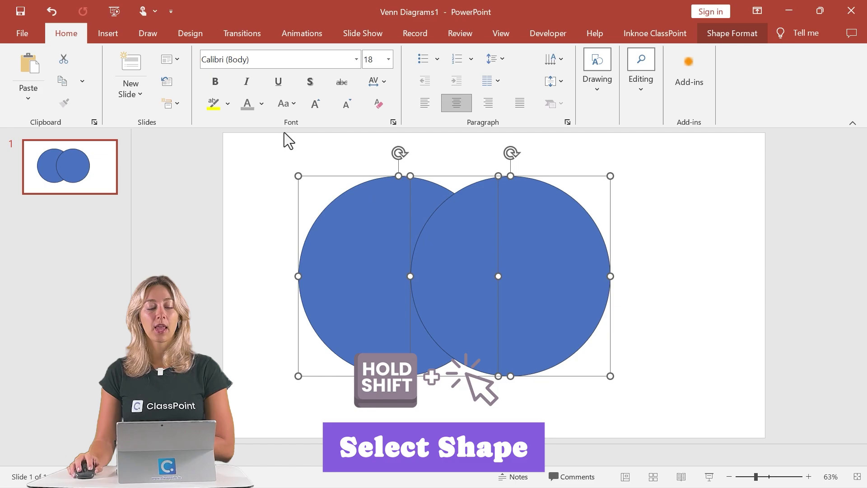
click(720, 33)
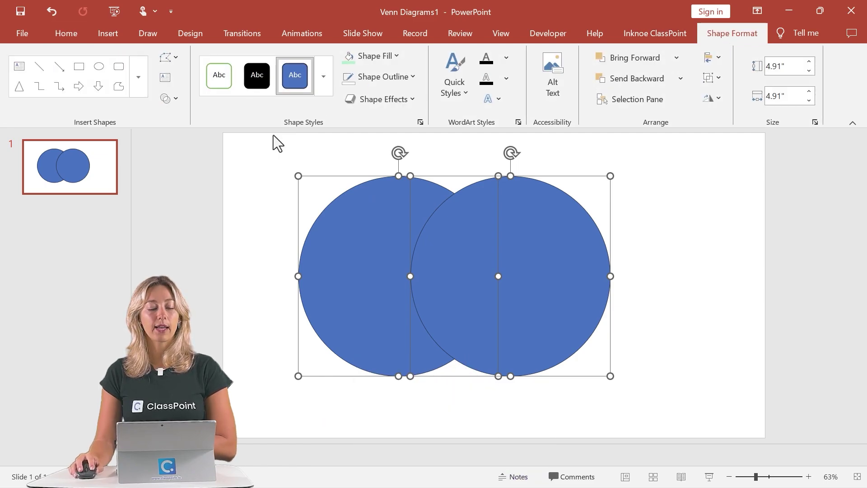
click(177, 97)
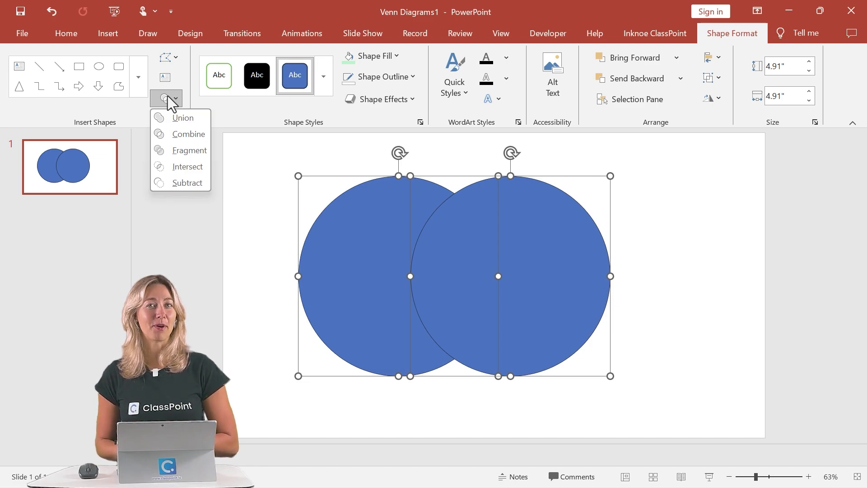
click(188, 151)
Pull the two crescents apart to check the split, then undo the move
drag(251, 222, 276, 226)
drag(365, 274, 339, 260)
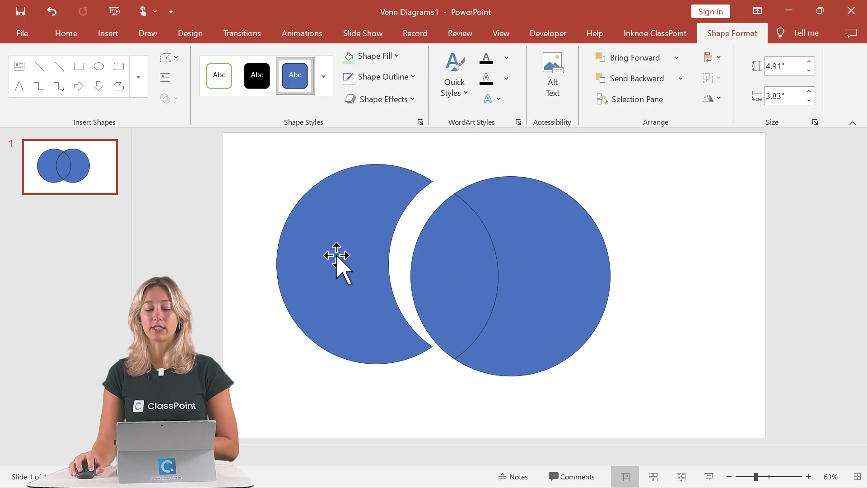
drag(566, 249, 580, 246)
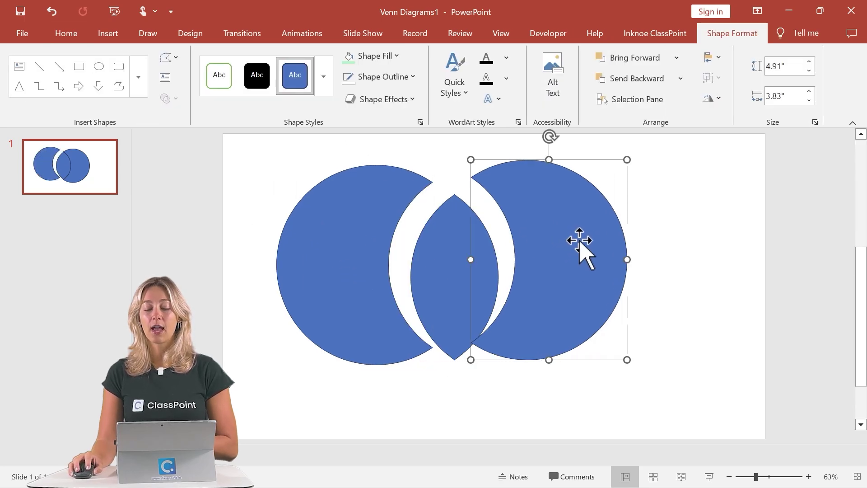
key(ctrl+z)
key(ctrl+z)
Fill the right circle piece pale yellow from the Format Shape pane
click(586, 268)
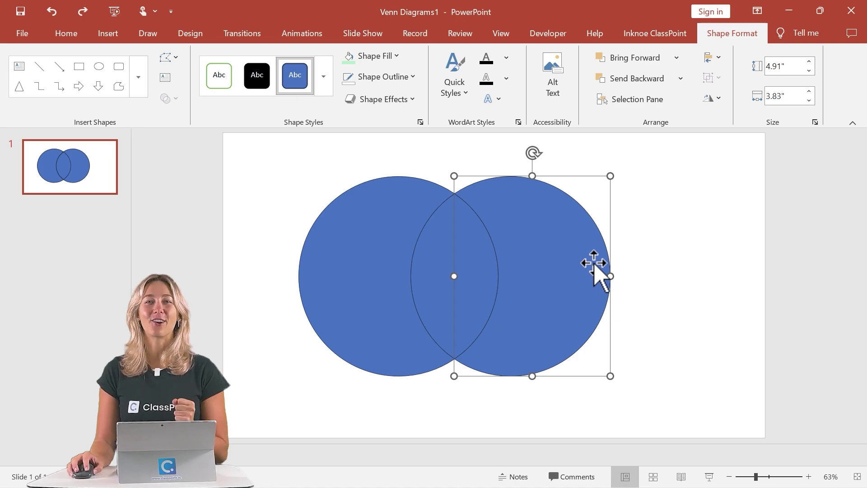
click(328, 88)
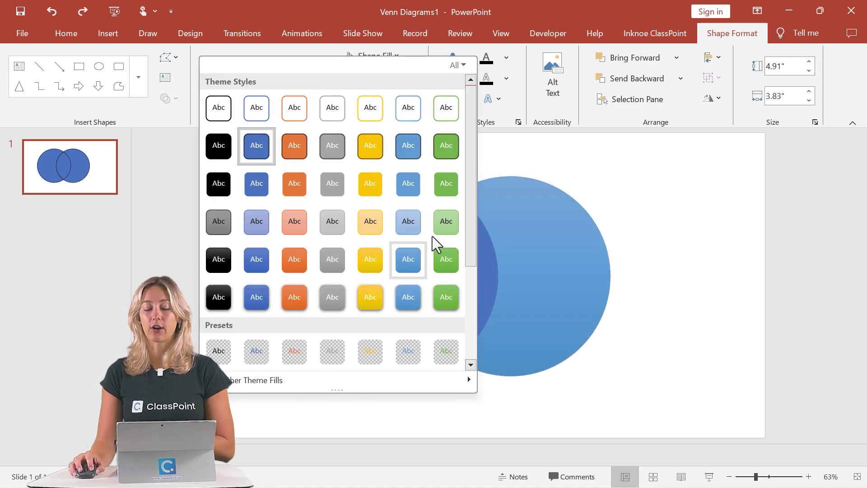
click(543, 252)
right_click(545, 251)
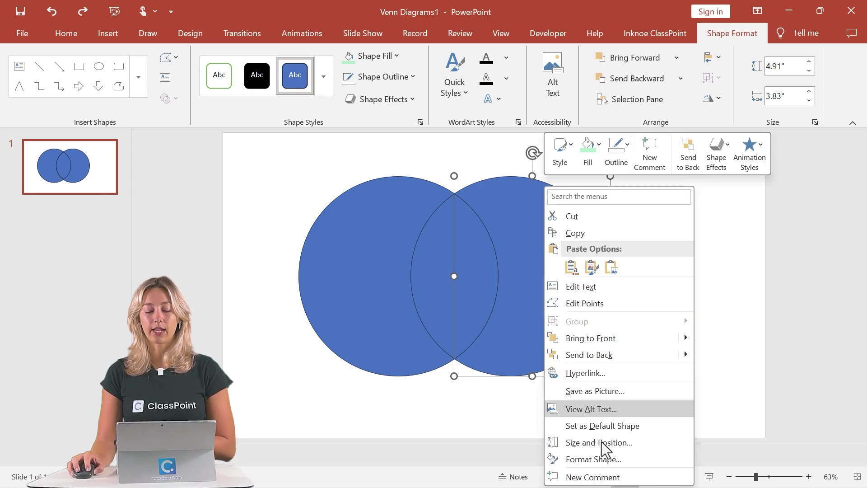
click(605, 459)
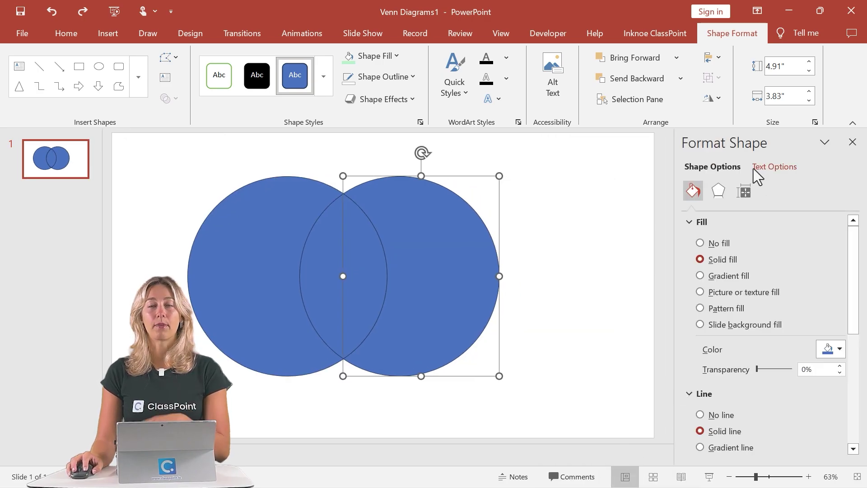
click(831, 348)
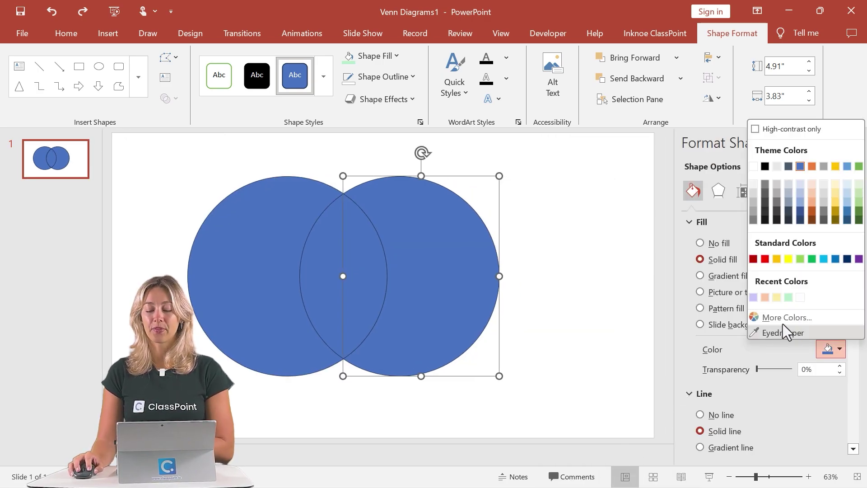
click(779, 298)
Fill the left circle salmon and the overlap piece lavender
key(Tab)
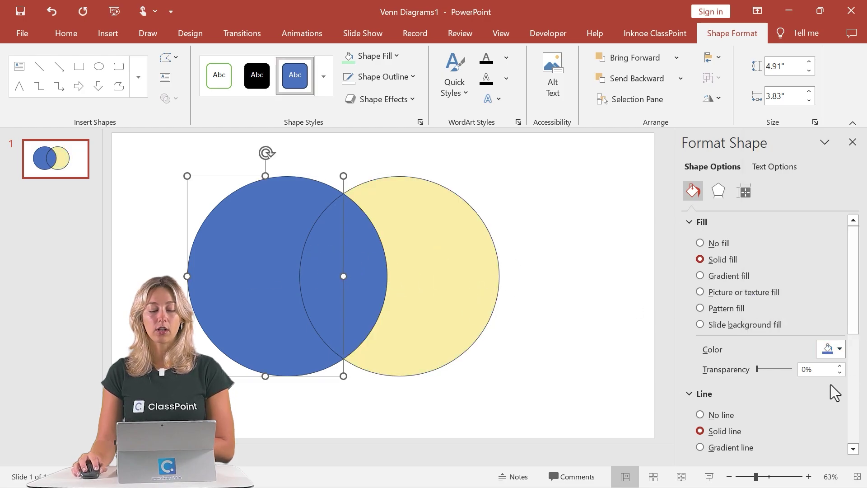
click(838, 349)
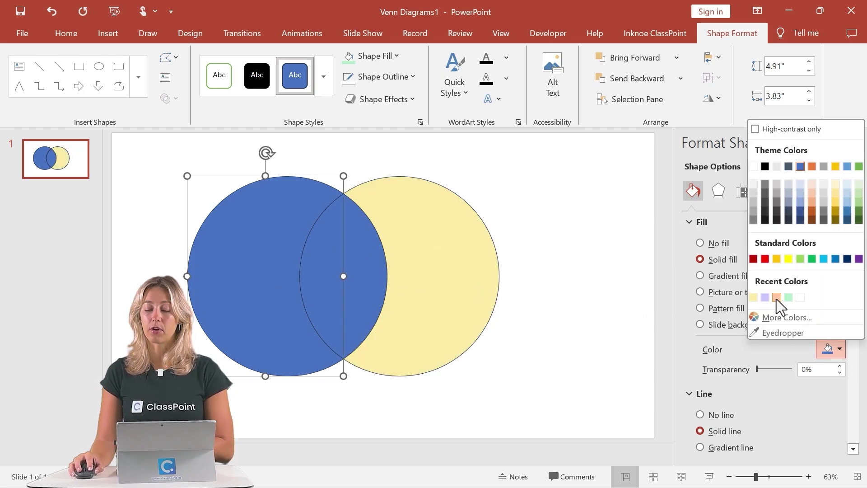
click(777, 297)
click(382, 283)
click(839, 349)
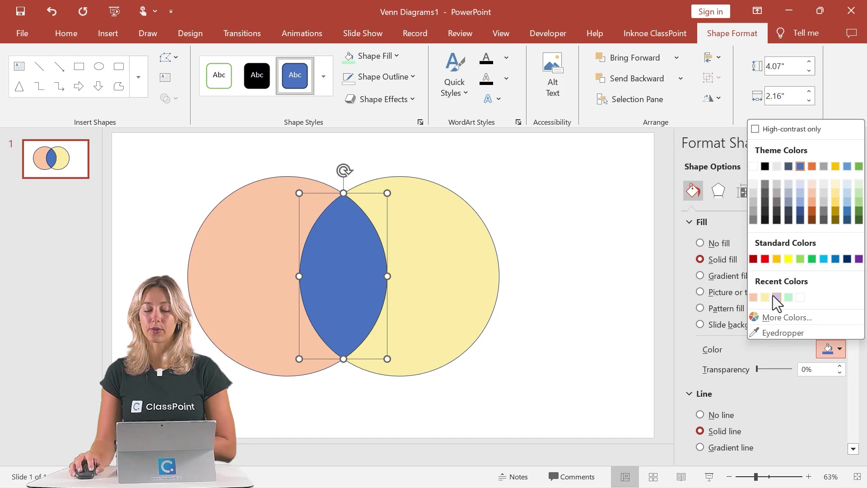
click(777, 298)
Give all three Venn pieces white outlines
shift+click(431, 309)
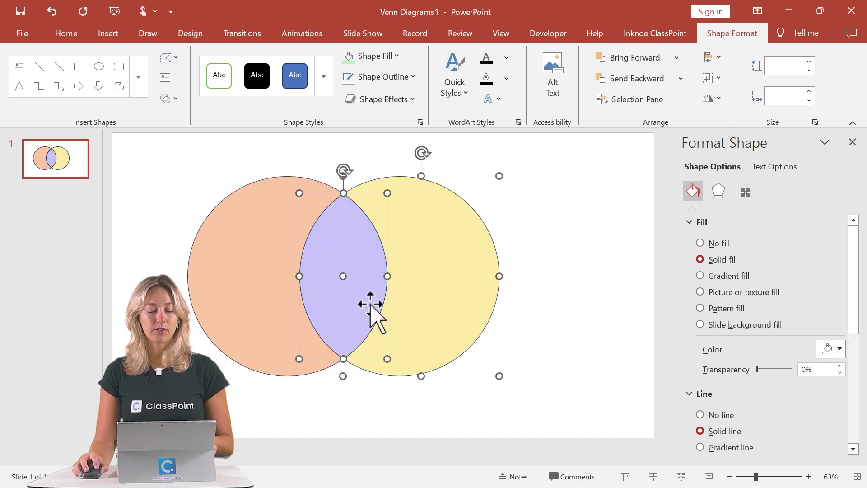
shift+click(253, 298)
scroll(764, 418, down, 3)
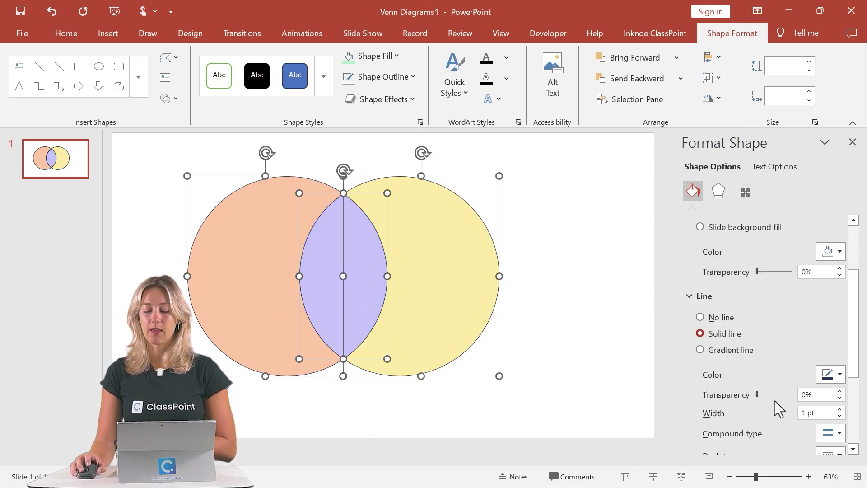
click(836, 374)
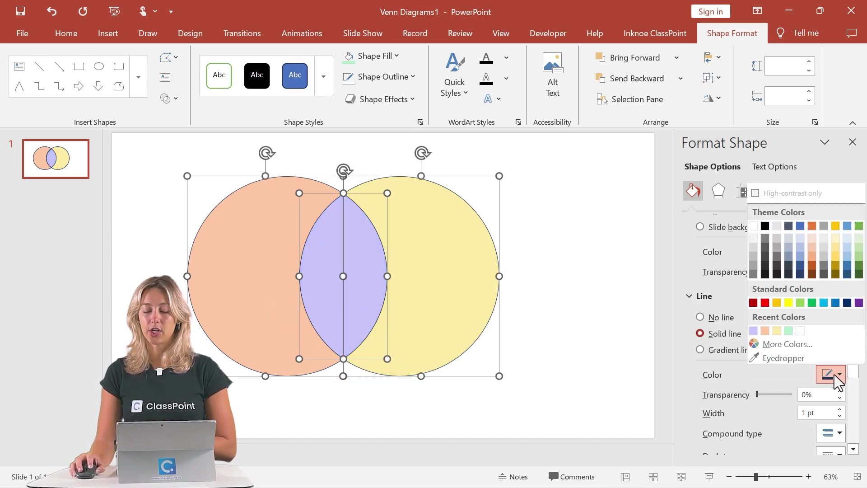
click(753, 225)
Add a Food text box at the slide's top left
click(598, 245)
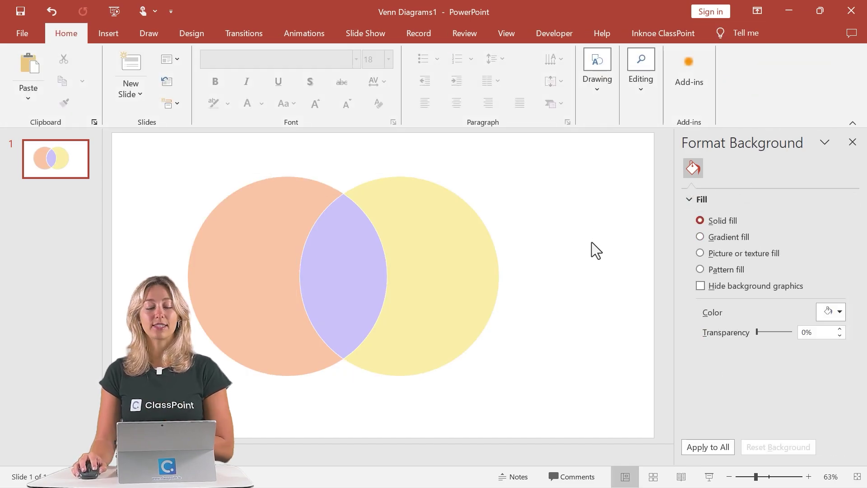
click(106, 33)
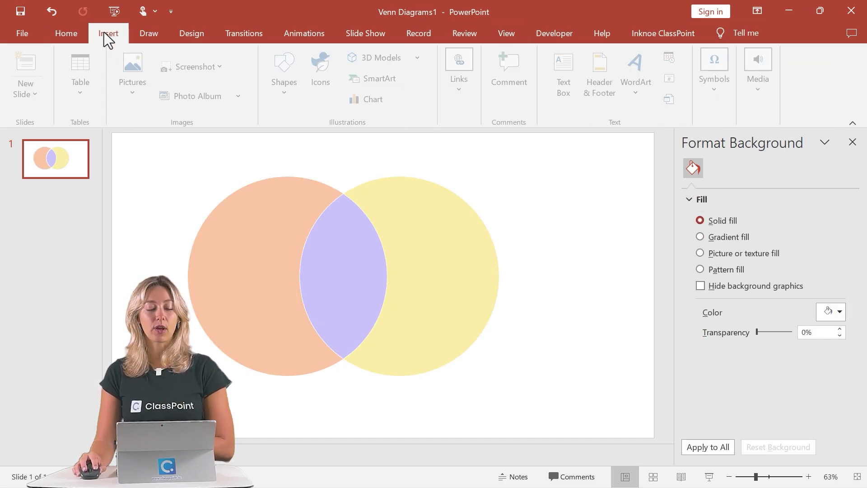
click(560, 88)
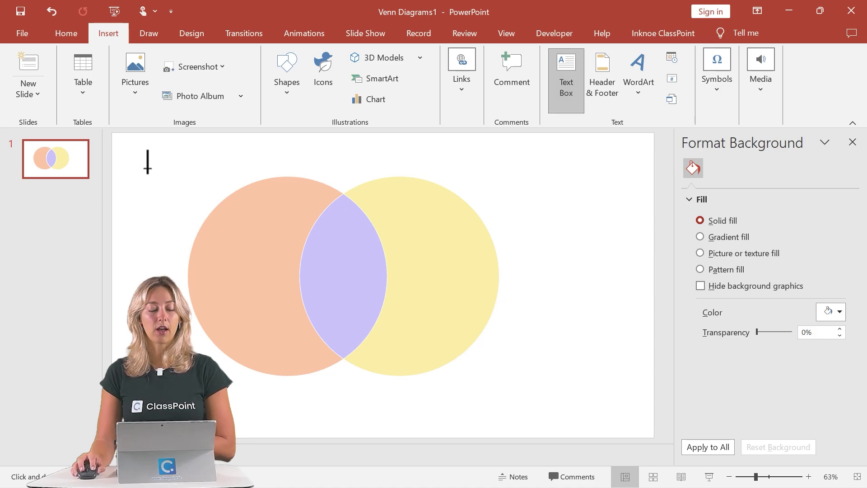
drag(137, 168, 225, 195)
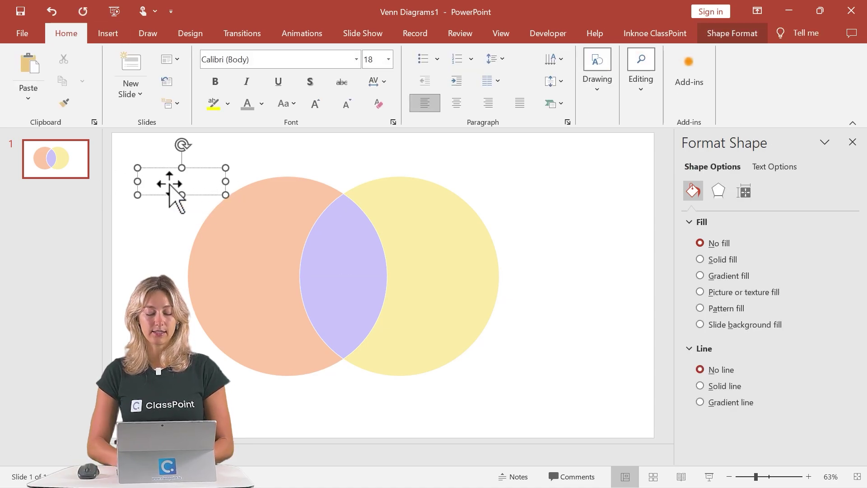
text(Food)
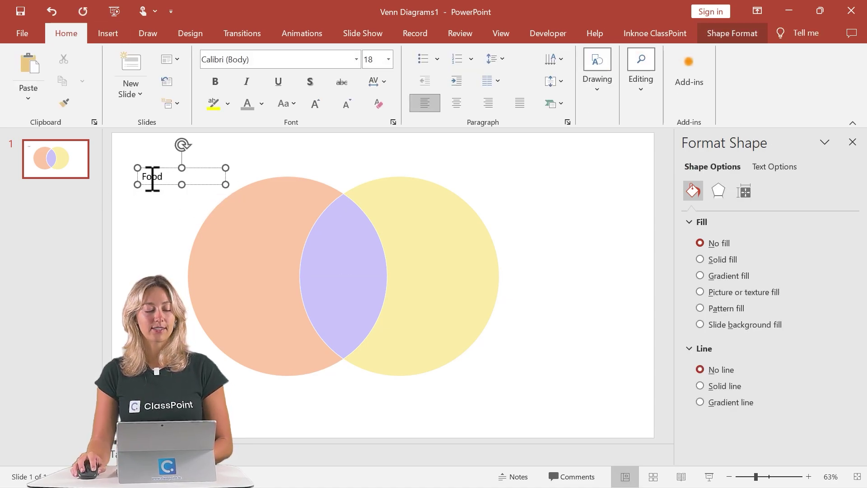
Format the Food label in Berlin Sans FB Demi at 24 pt and narrow its box
double_click(156, 177)
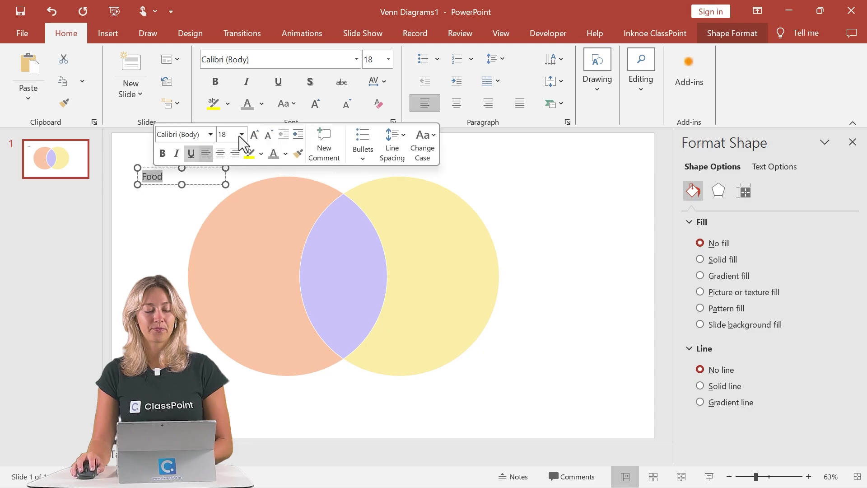
click(210, 135)
click(223, 217)
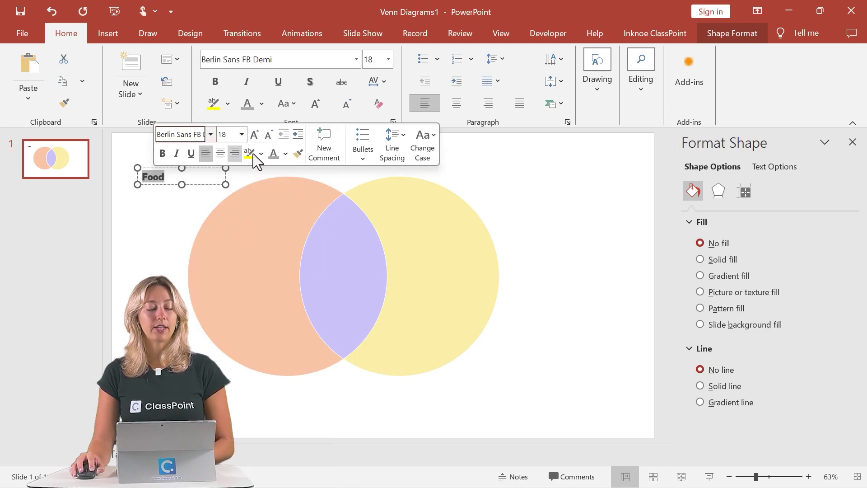
click(254, 134)
click(254, 134)
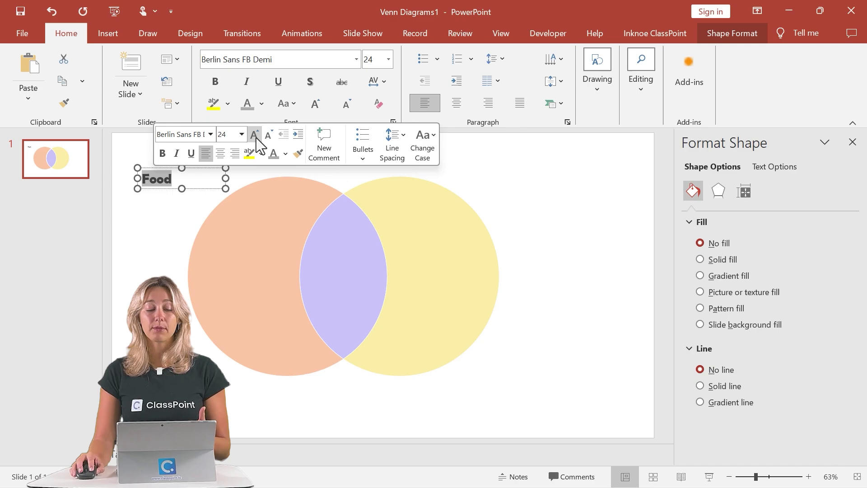
drag(226, 180, 291, 214)
Change the copied label's text to Plants and widen it to fit one line
double_click(281, 204)
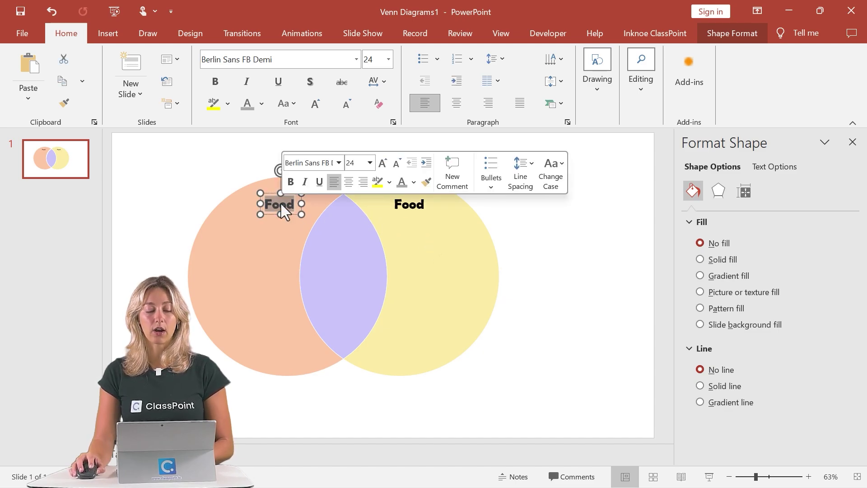
text(PLants)
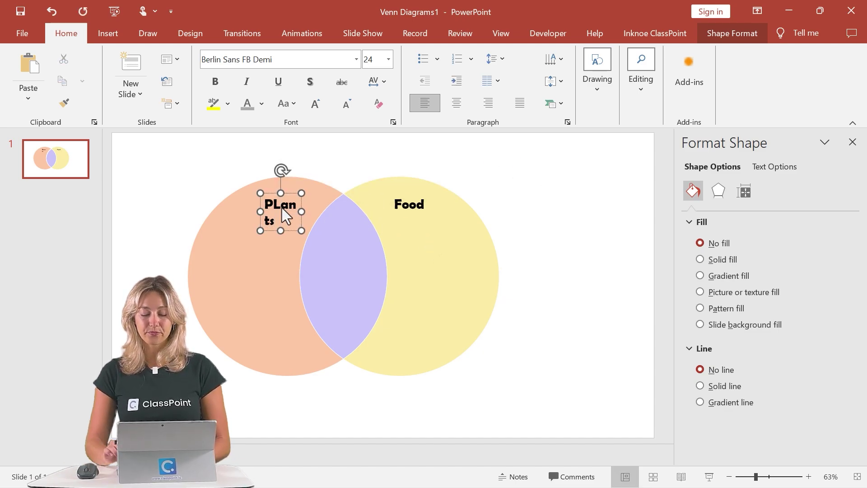
text(lants)
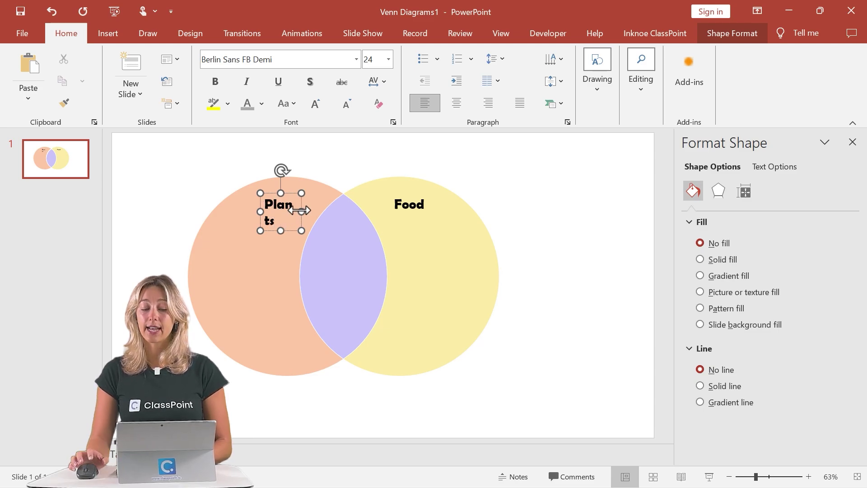
drag(302, 214, 315, 215)
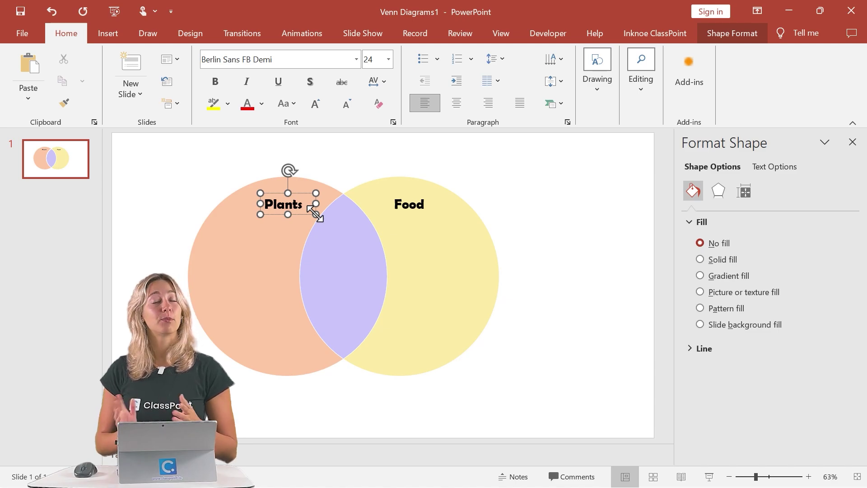
Duplicate slide 1 and fill the copy's orange circle and overlap light grey
click(63, 161)
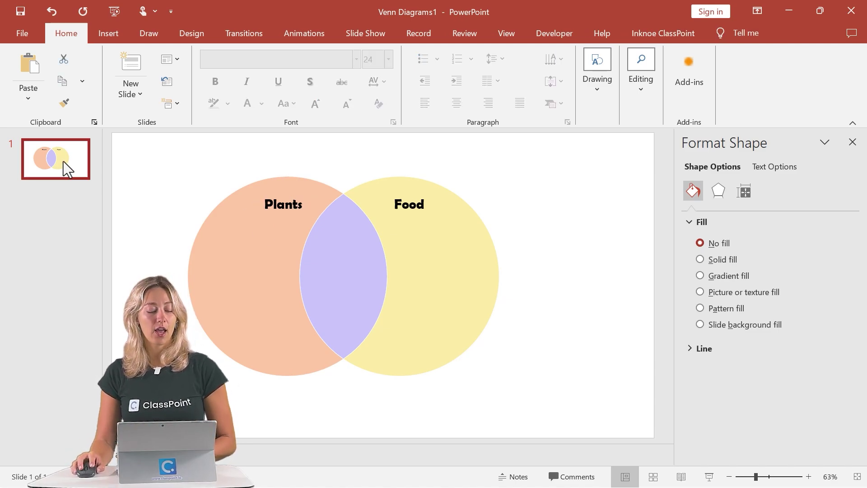
key(ctrl+d)
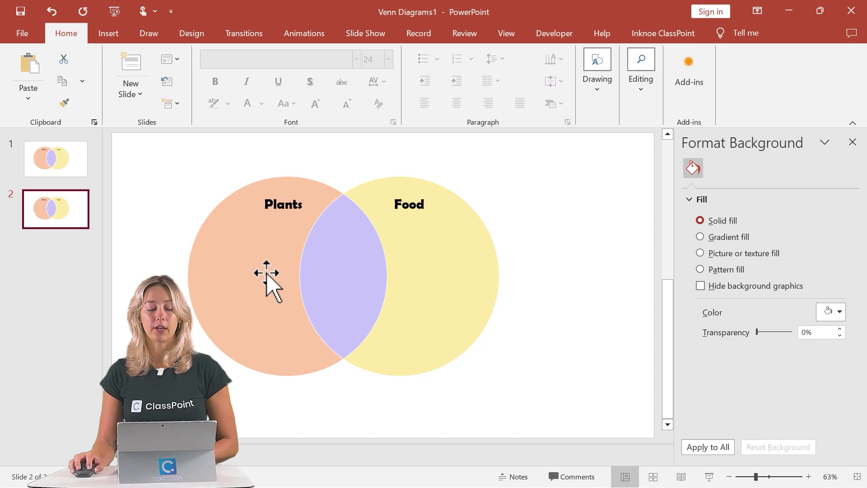
click(251, 277)
shift+click(352, 262)
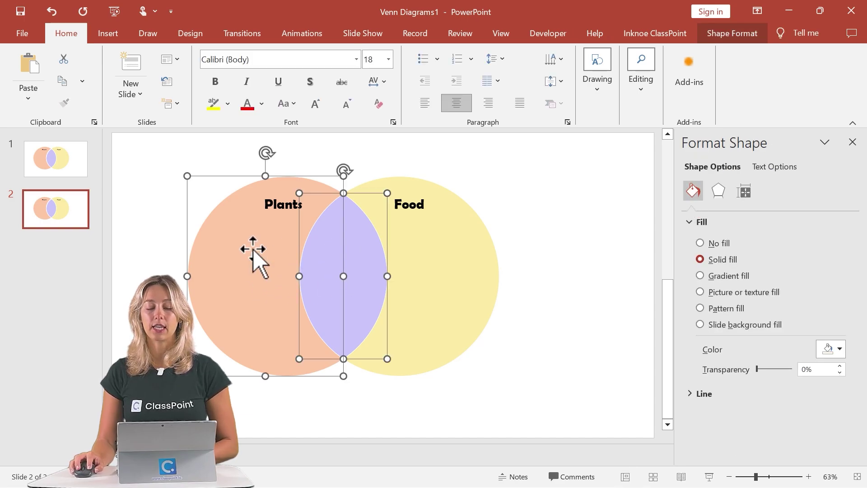
click(839, 348)
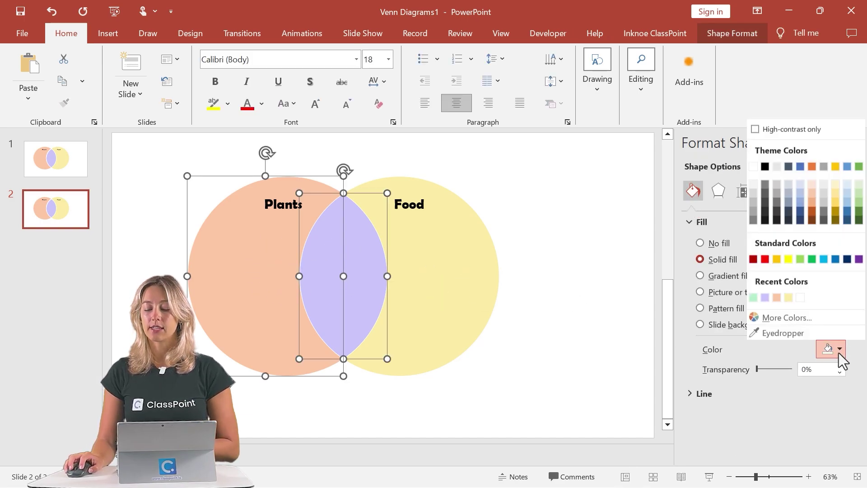
click(776, 167)
click(564, 190)
Delete the Plants label from the duplicated slide
click(276, 199)
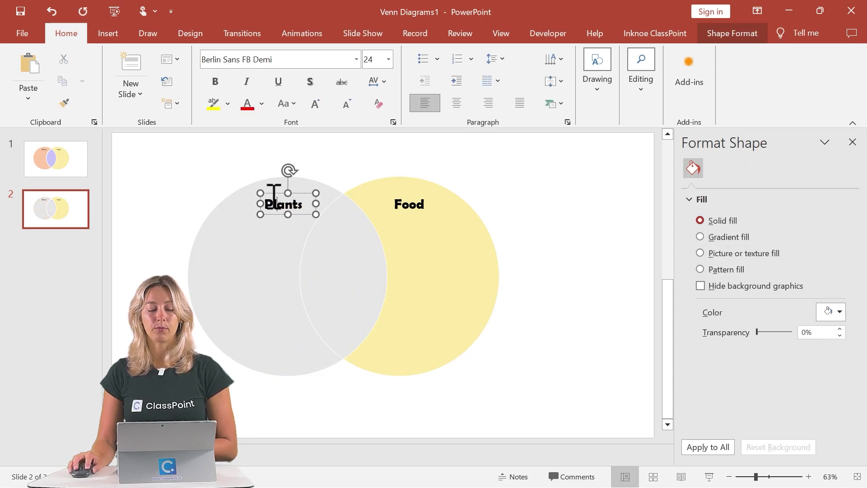
click(275, 193)
key(Delete)
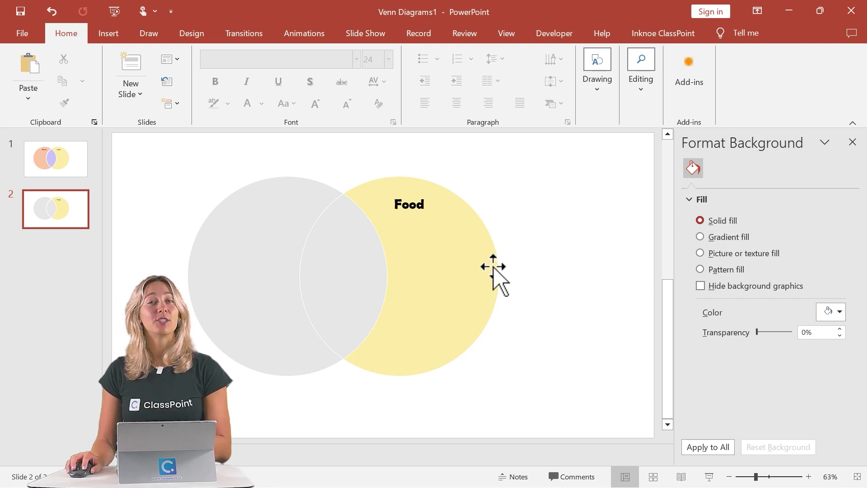
Create slide 3 from slide 1 with the overlap and yellow circle greyed and the Food label removed
click(56, 164)
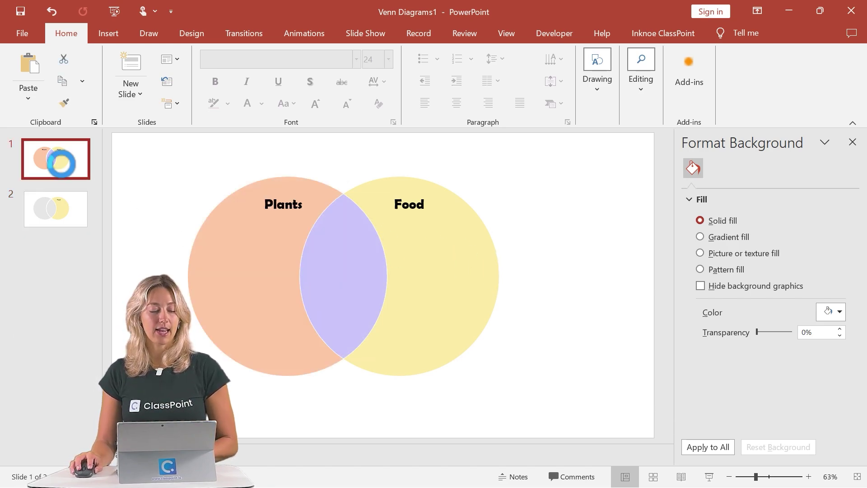
key(ctrl+d)
drag(63, 211, 77, 289)
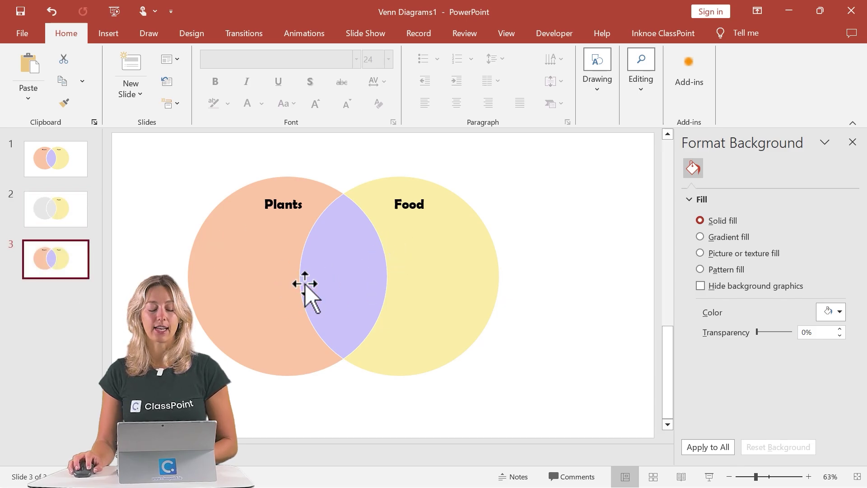
click(370, 283)
shift+click(416, 285)
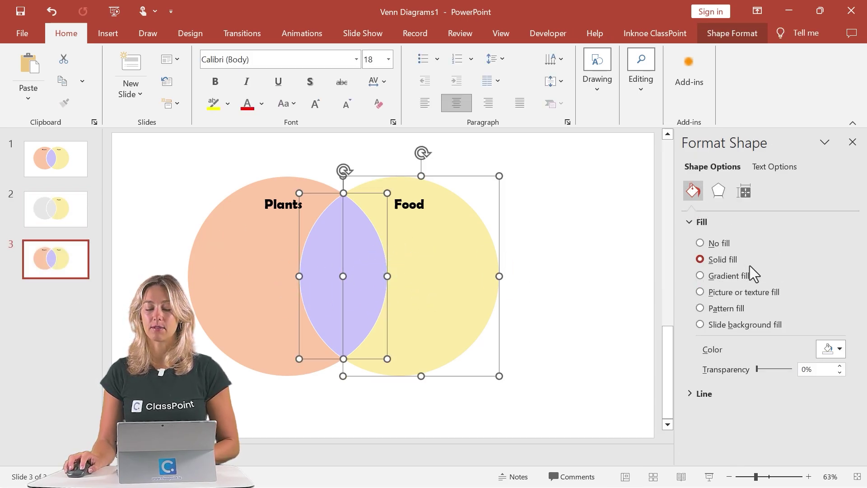
click(836, 354)
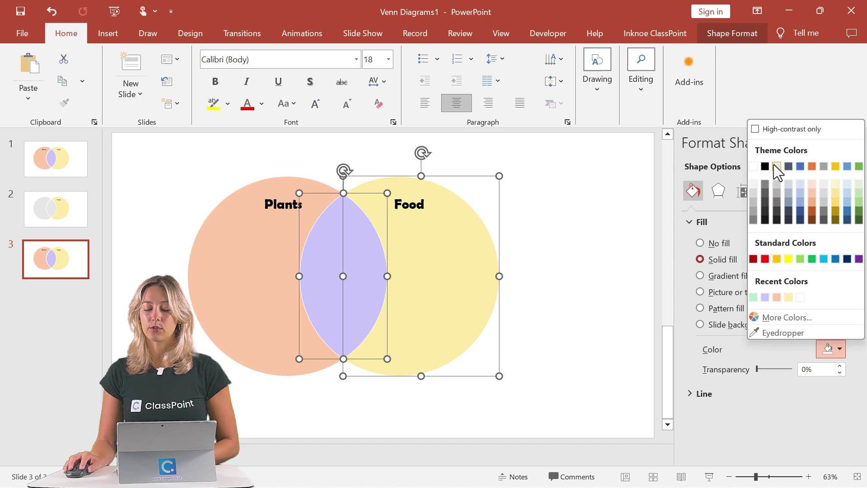
click(776, 167)
click(548, 215)
click(422, 204)
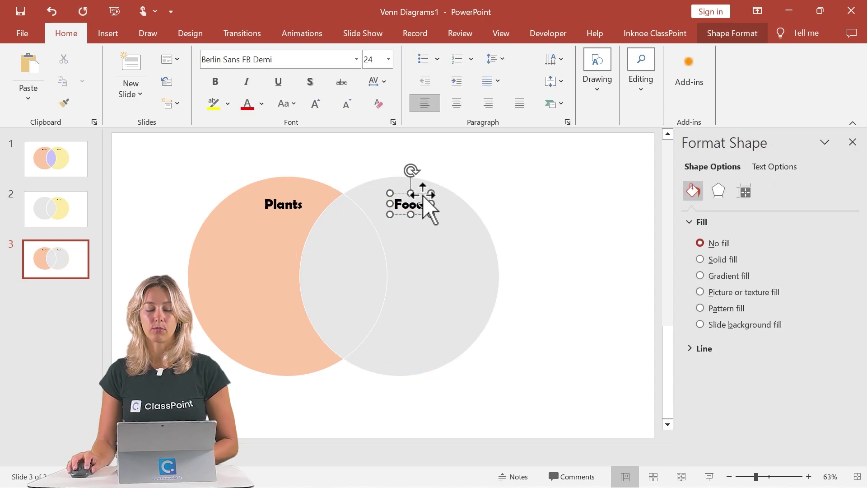
key(Delete)
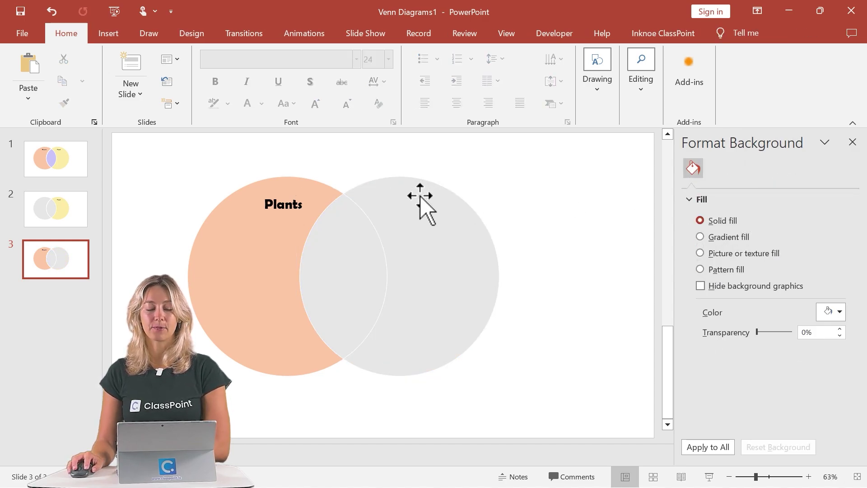
Create slide 4 at the end with both circles greyed and both labels removed
click(48, 168)
key(ctrl+d)
drag(65, 225, 58, 335)
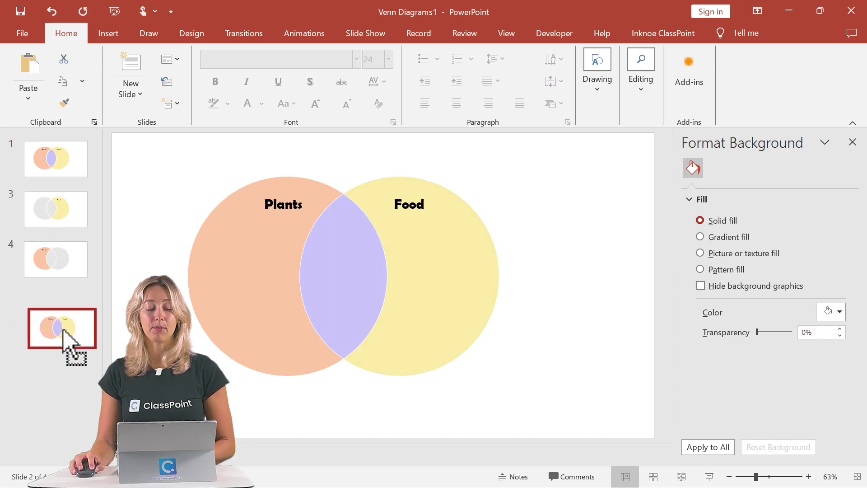
click(258, 287)
shift+click(441, 275)
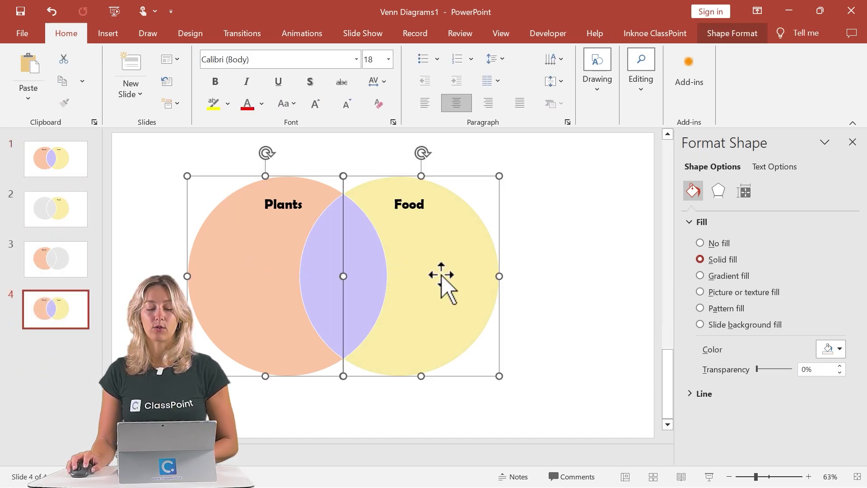
click(830, 350)
click(777, 166)
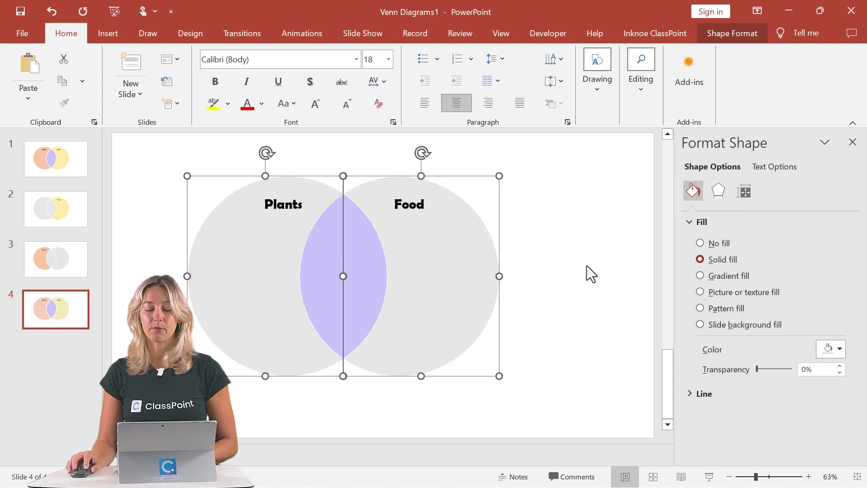
click(587, 272)
click(408, 202)
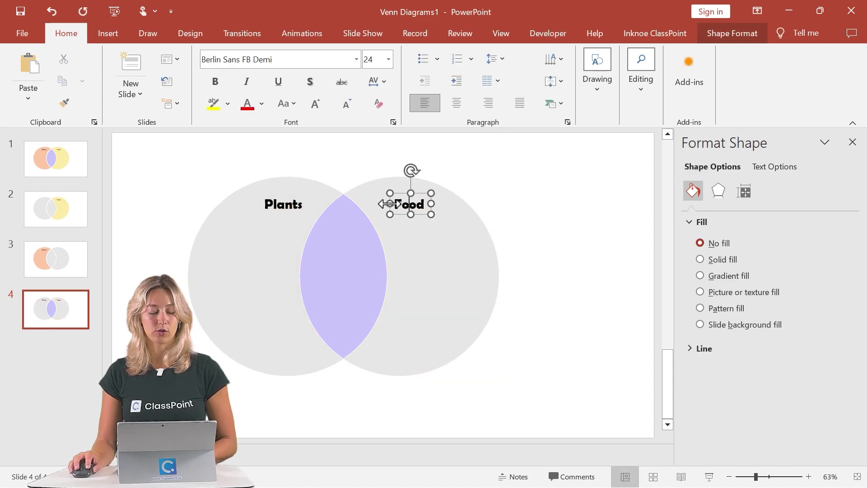
shift+click(299, 206)
key(Delete)
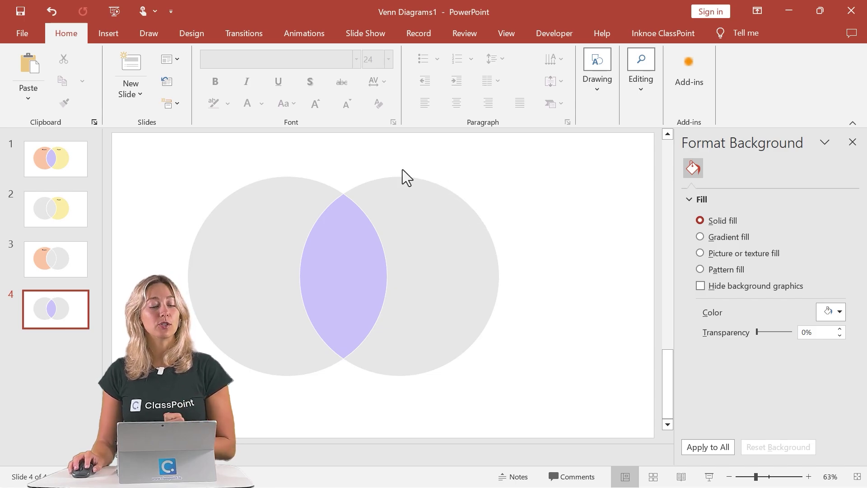
click(242, 34)
Apply Morph to slides 4 and 3, then paste the labelled Venn slide in as slide 2
click(157, 72)
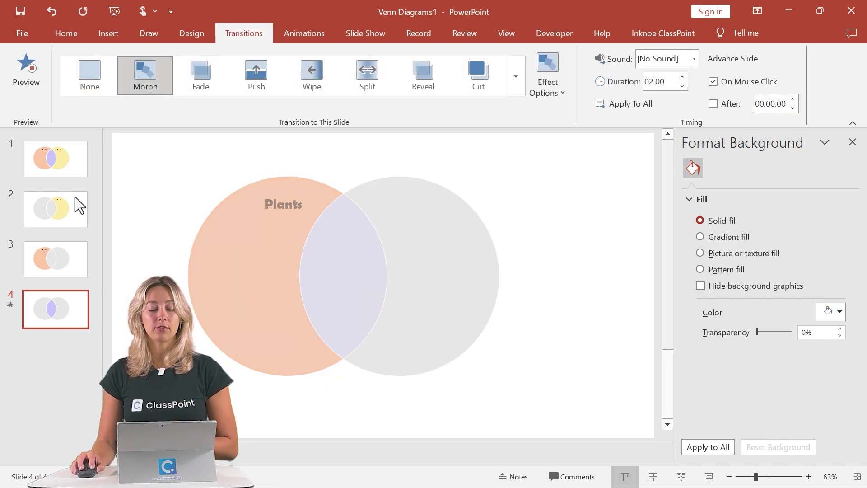
click(148, 84)
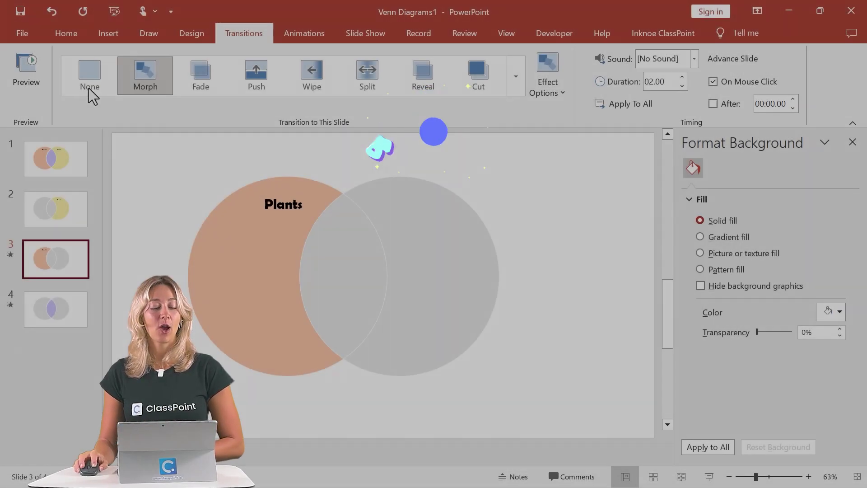
click(59, 159)
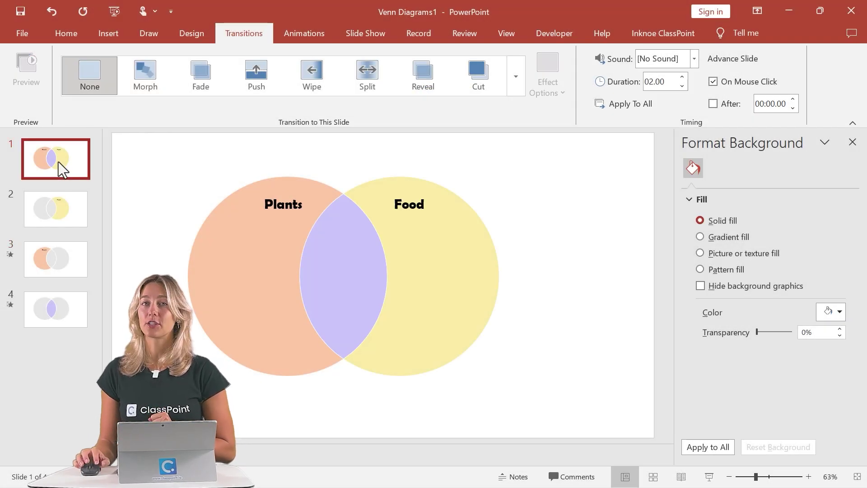
click(61, 187)
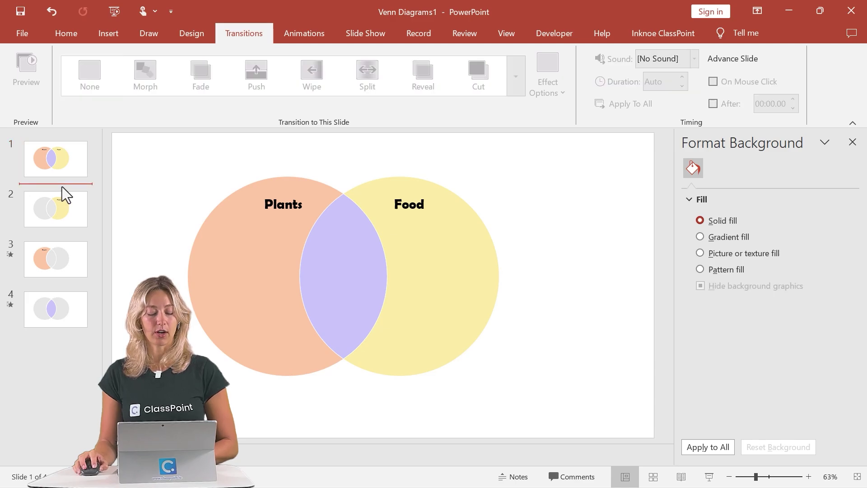
key(ctrl+v)
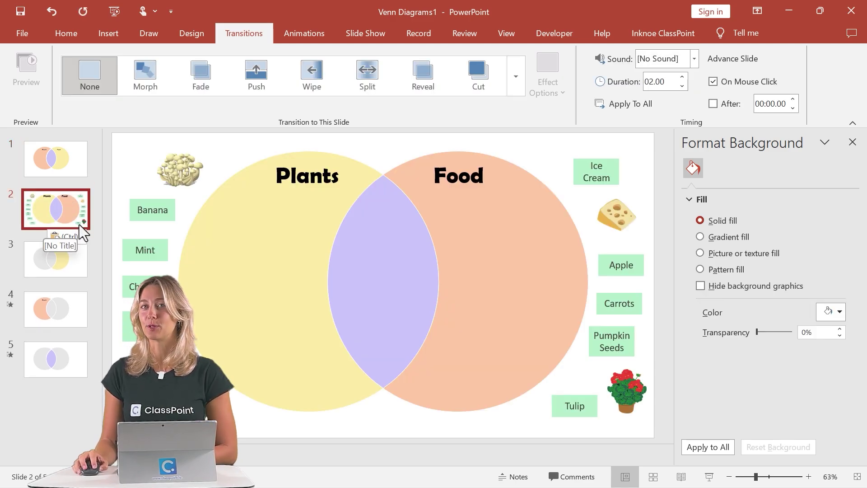
In the slideshow, handwrite pizza in Food and add a pink-highlighted apples text box in the overlap
click(46, 164)
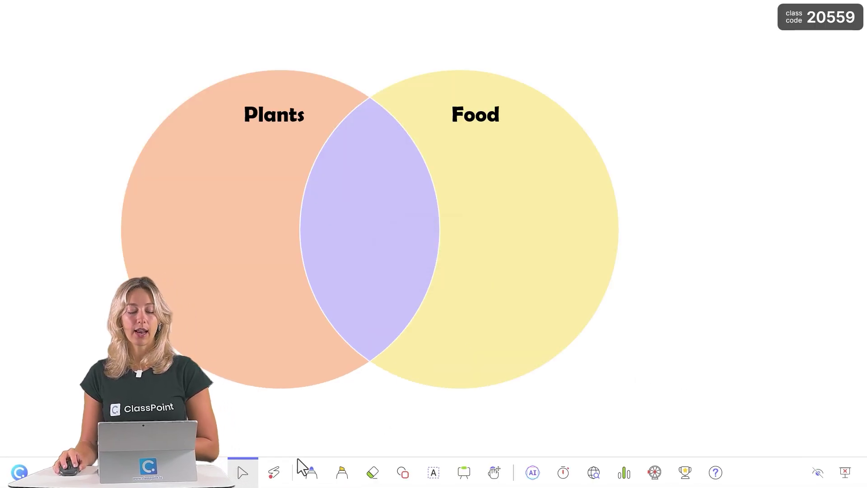
click(312, 472)
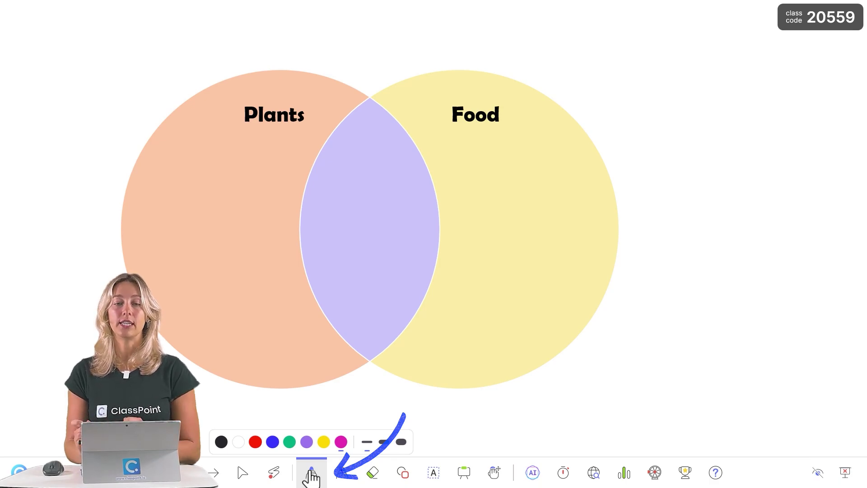
drag(473, 179, 472, 179)
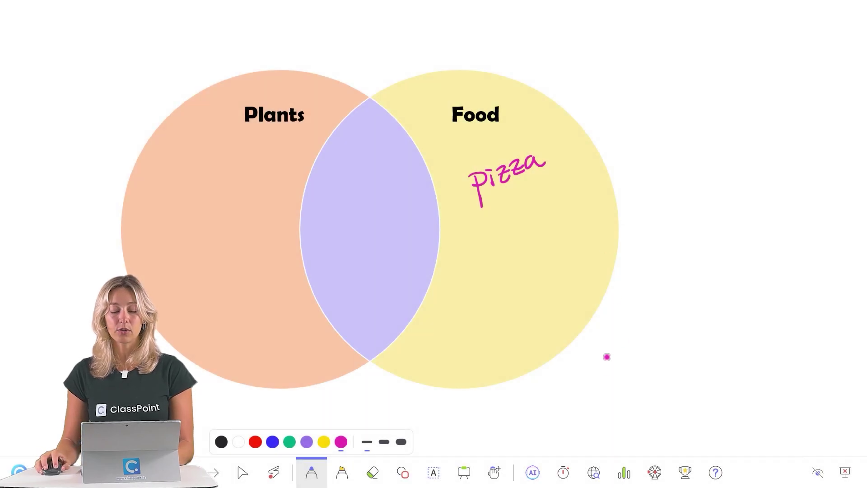
click(432, 474)
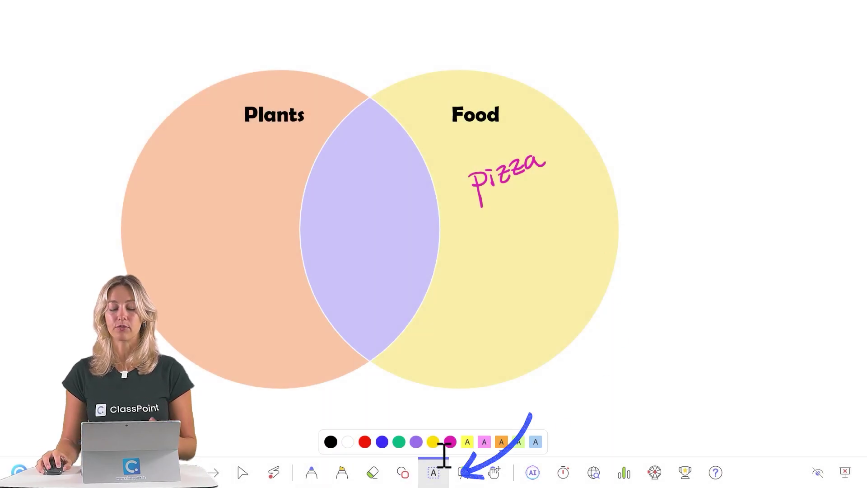
click(484, 443)
click(345, 214)
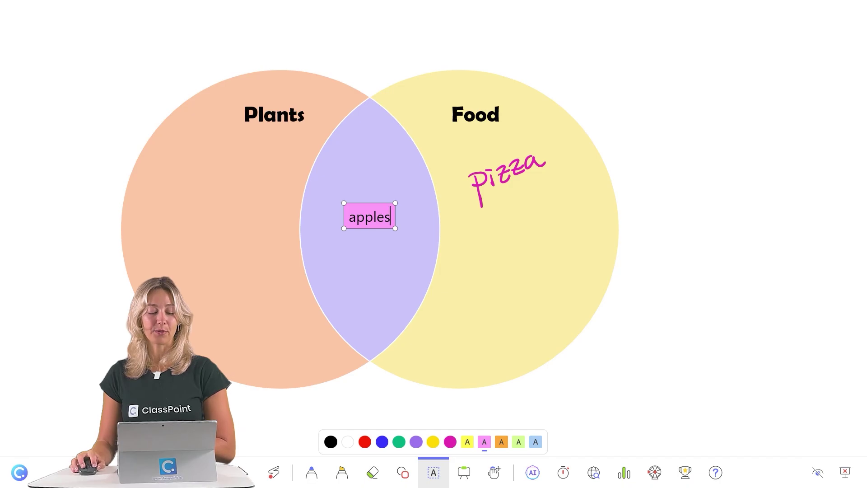
key(Page_Down)
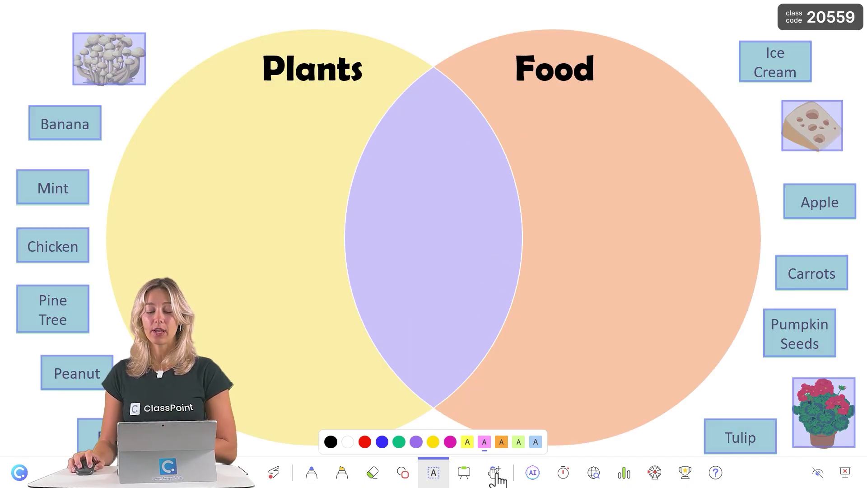
Drag Apple into the overlap, Pizza into Food and Pine Tree into Plants, then exit the show
click(497, 473)
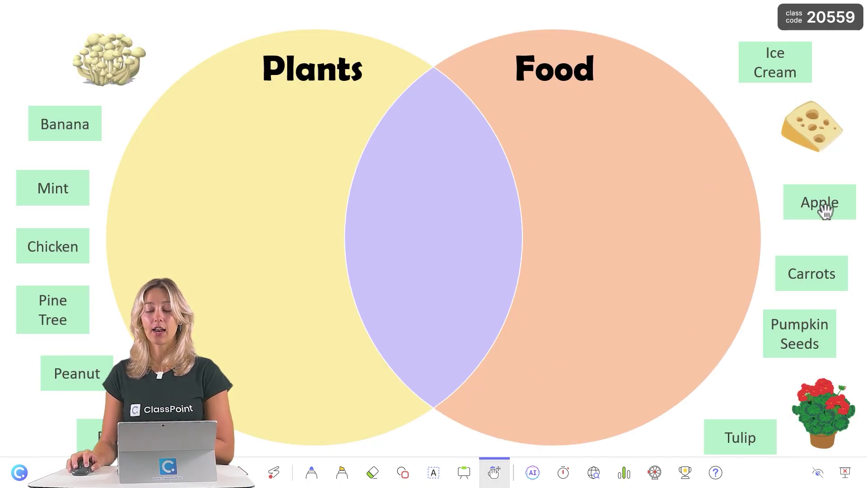
drag(823, 210, 433, 192)
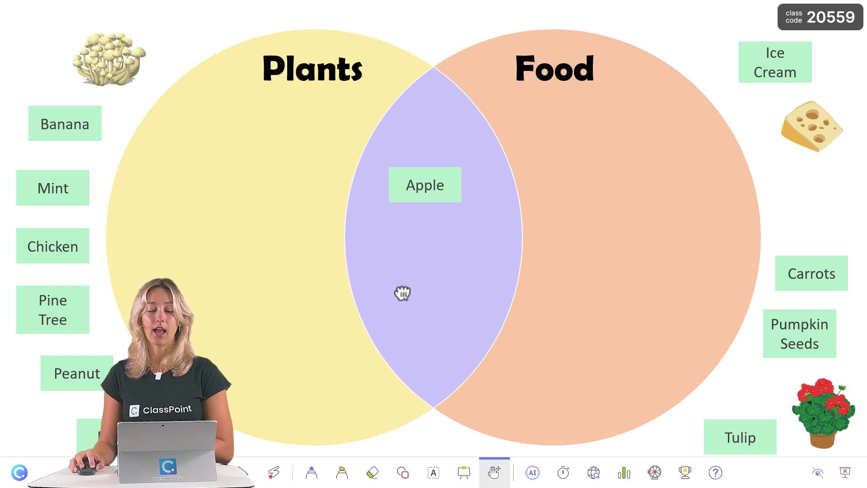
drag(95, 436, 631, 170)
drag(42, 314, 301, 150)
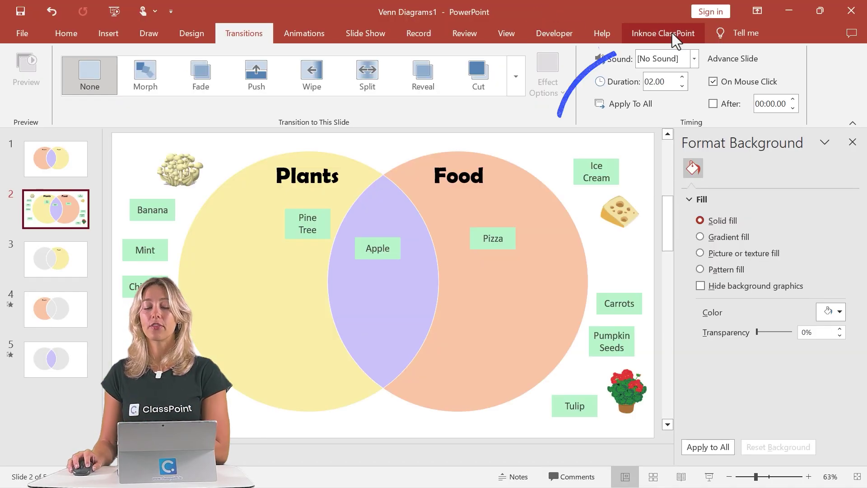
click(667, 41)
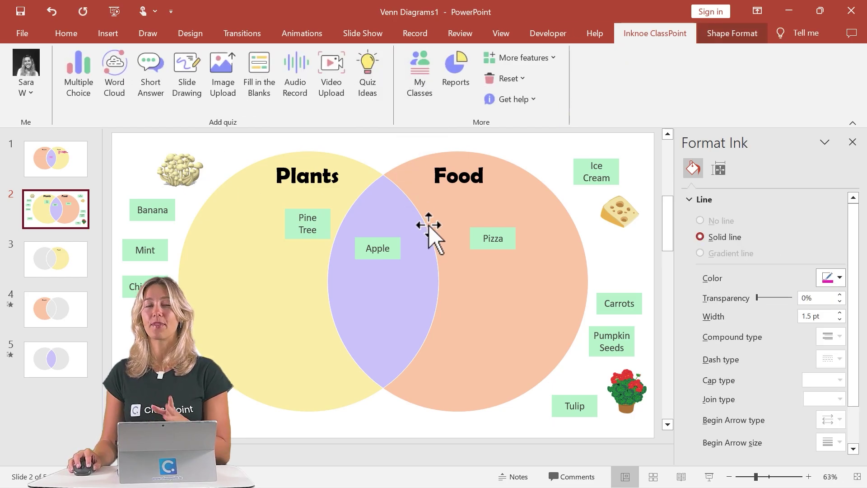
Remove the apples and handwritten pizza annotations from slide 1
click(64, 164)
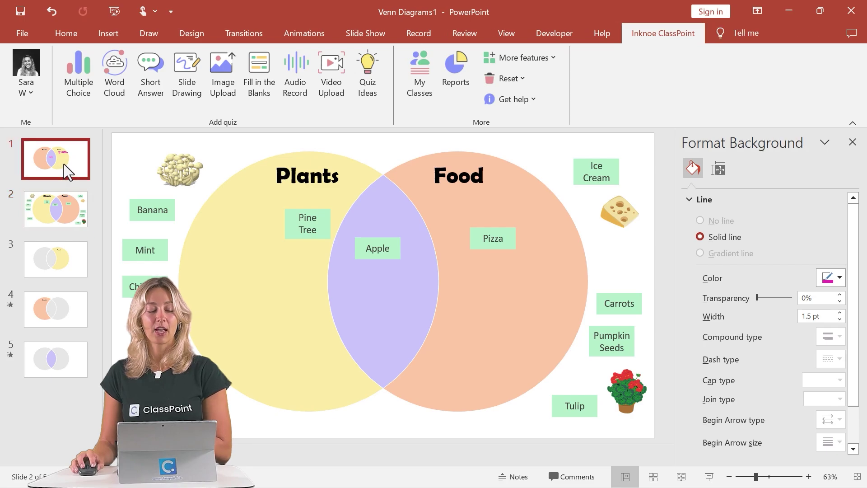
click(347, 267)
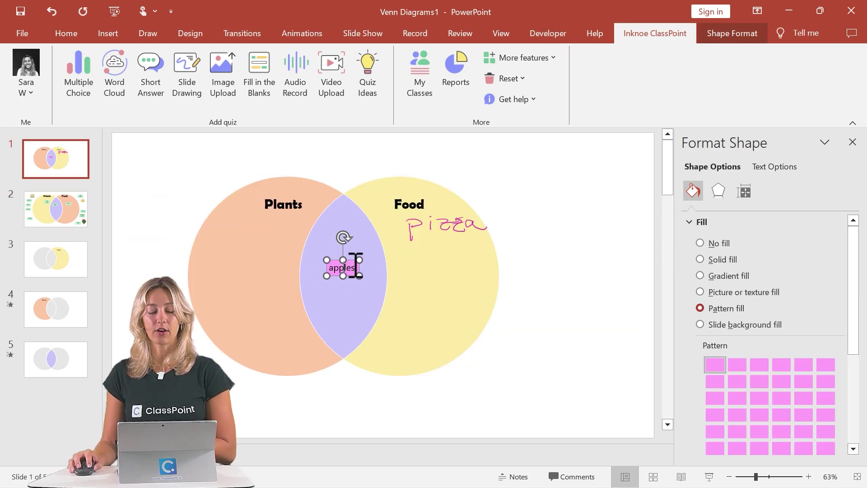
click(450, 221)
click(453, 226)
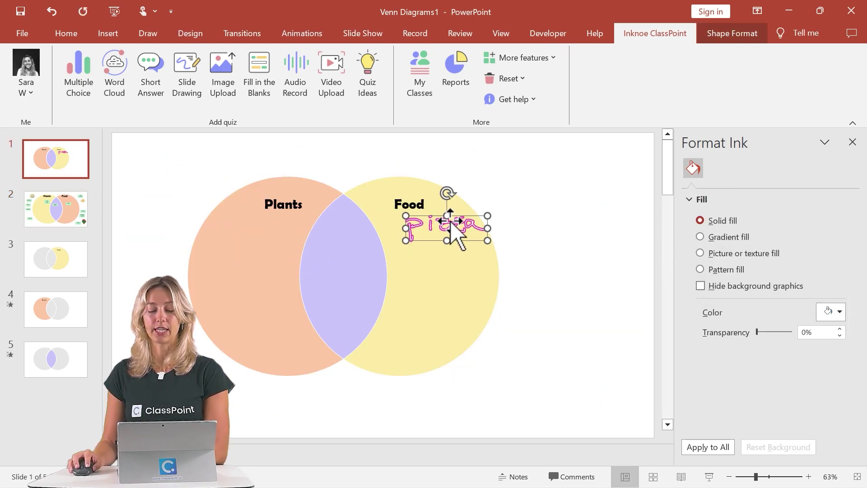
key(Delete)
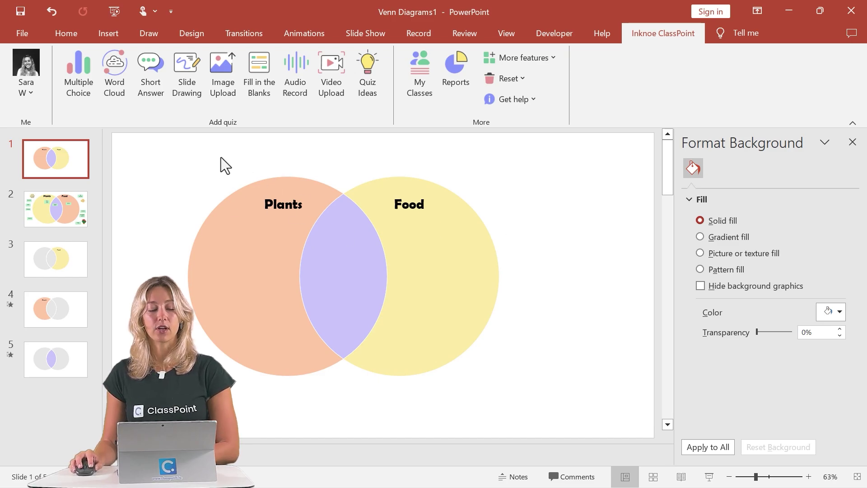
Add an Apples rectangle label with light green fill and a white outline
click(106, 34)
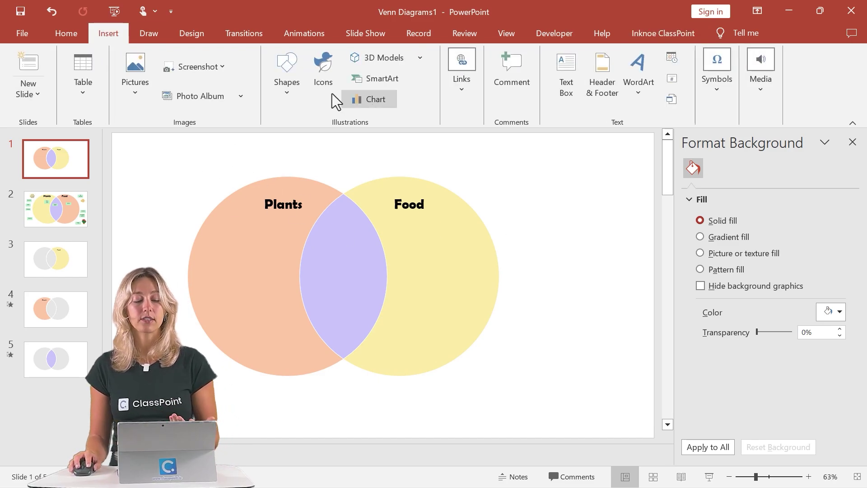
click(286, 96)
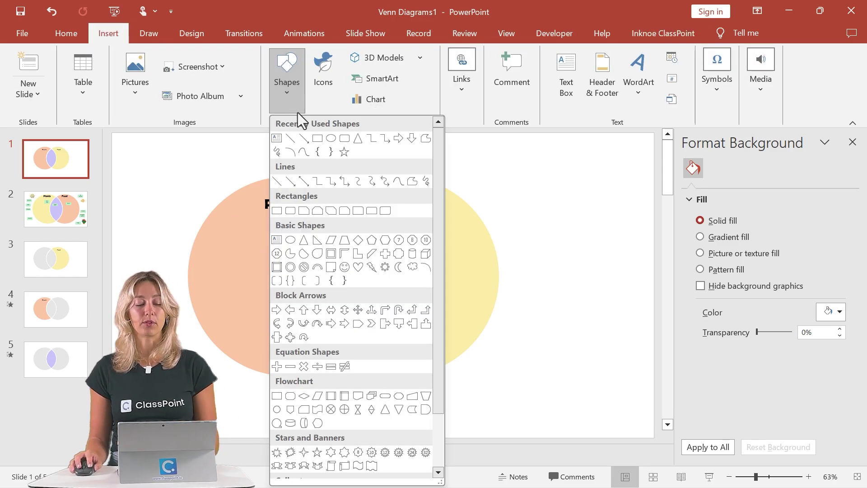
click(342, 138)
drag(136, 159, 199, 187)
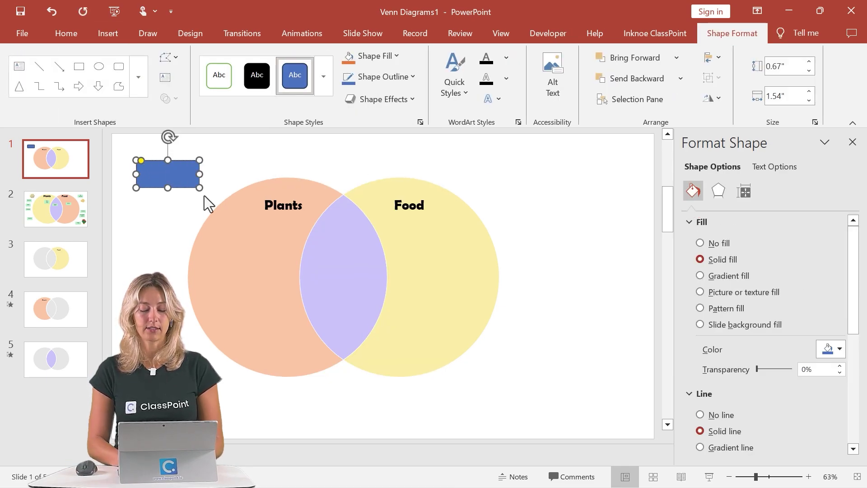
text(Apples)
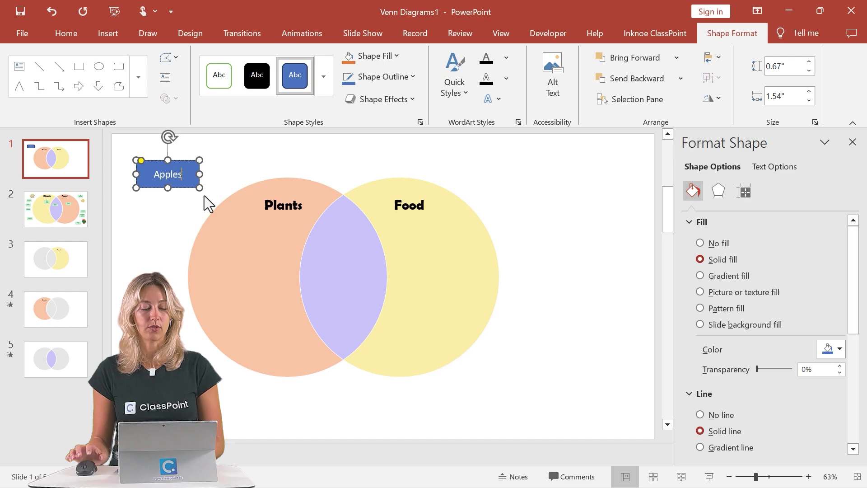
click(397, 56)
click(342, 246)
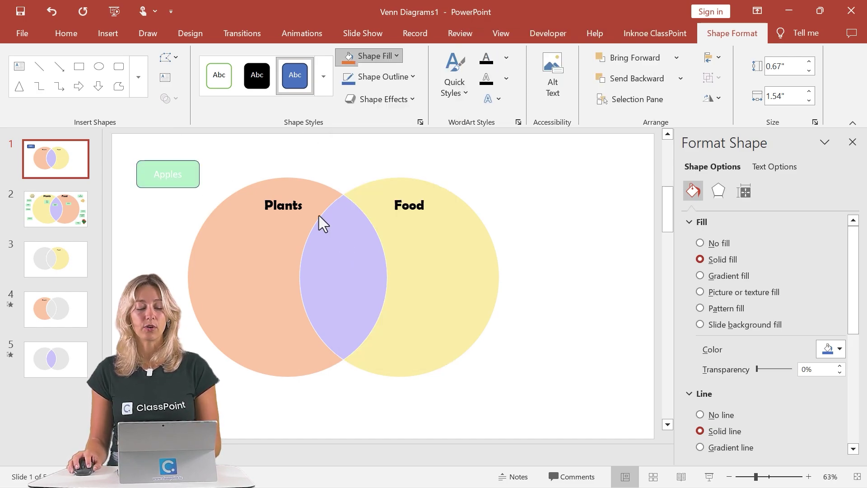
click(412, 76)
click(385, 266)
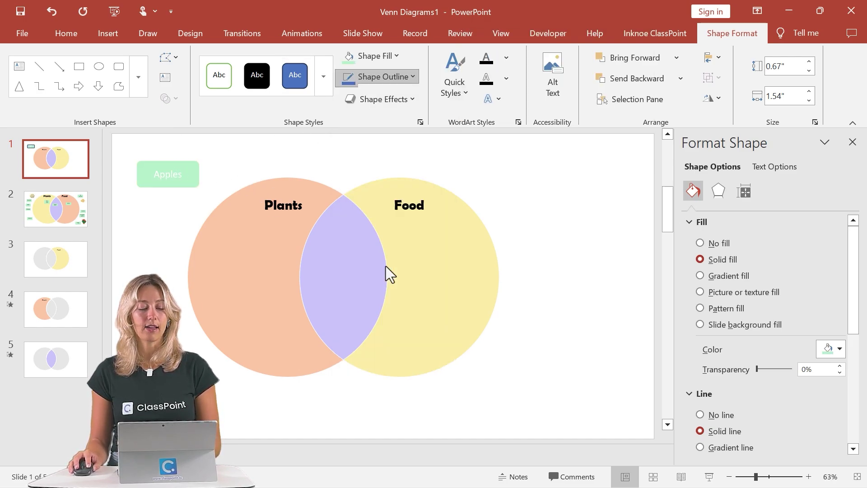
click(259, 165)
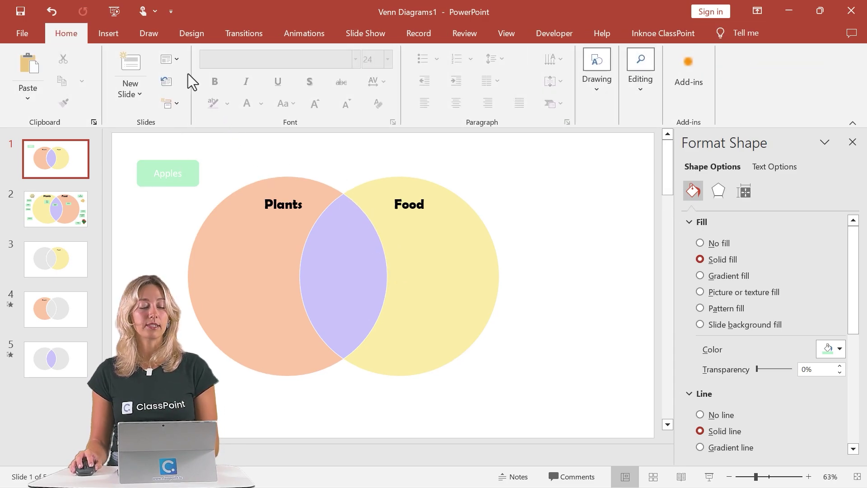
Insert the first 'pizza graphic' Online Pictures result and shrink it to about 1.19 inches
click(109, 34)
click(134, 93)
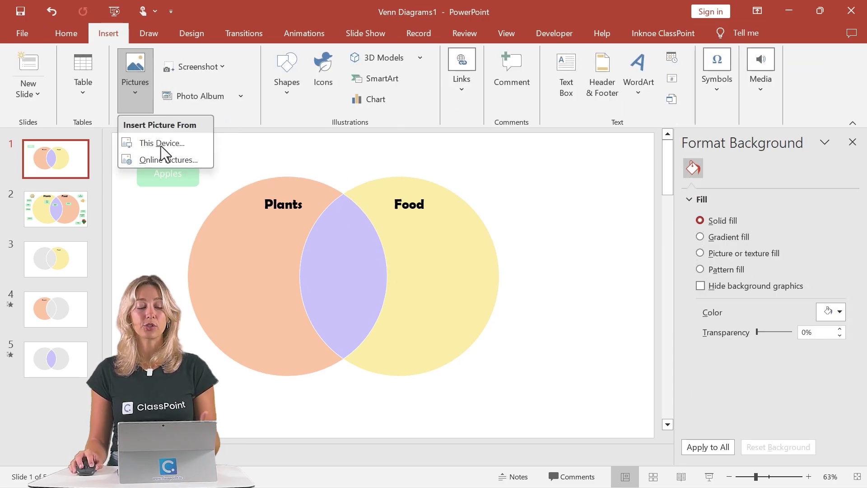
click(165, 159)
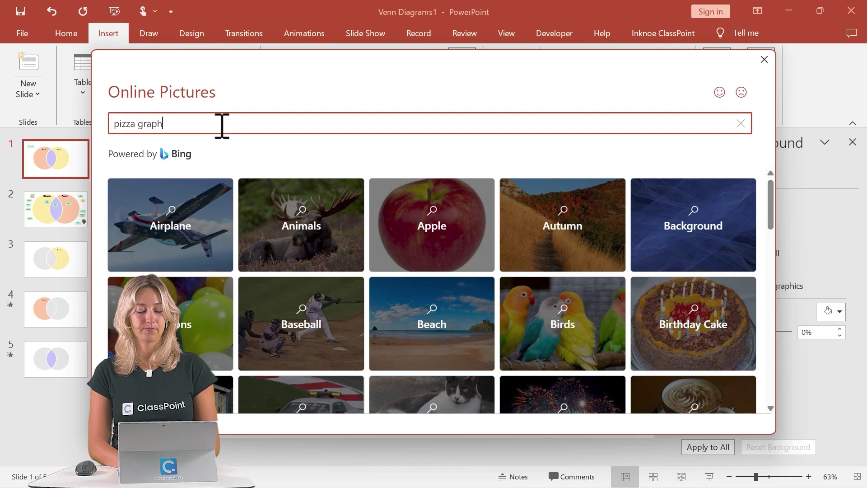
text(ic)
key(Return)
click(183, 261)
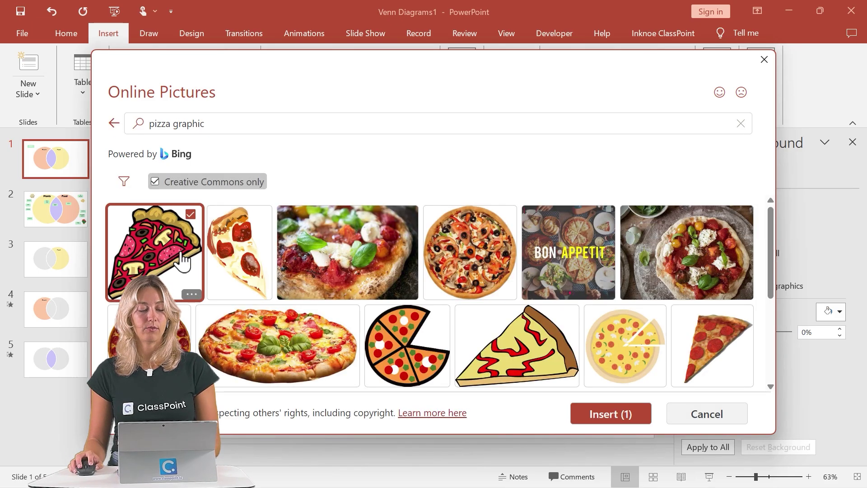
click(618, 414)
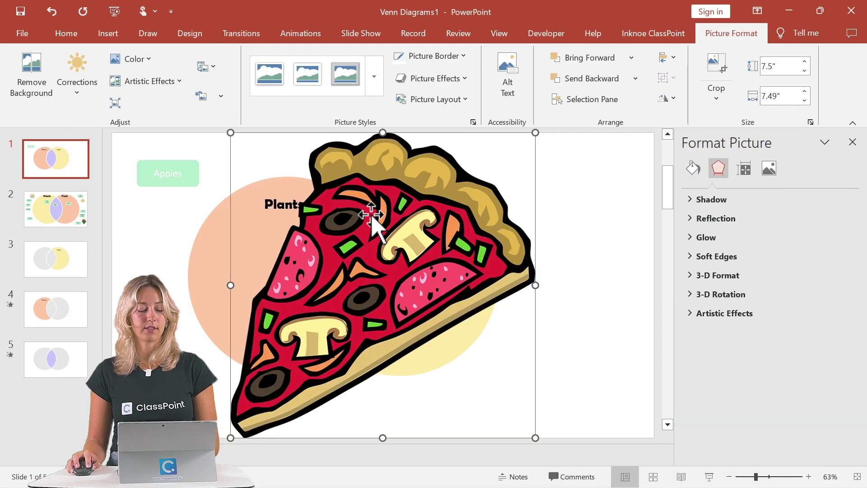
drag(533, 135, 565, 204)
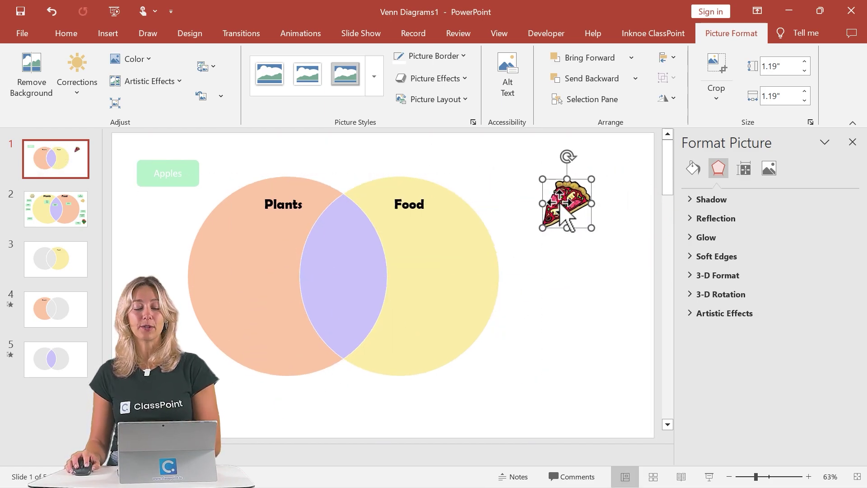
Make the Apples label and pizza picture ClassPoint Draggable Objects
shift+click(182, 180)
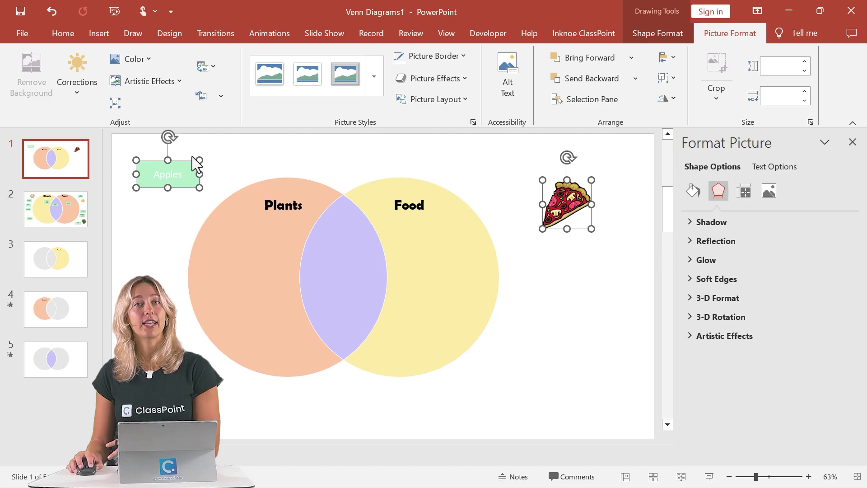
click(581, 36)
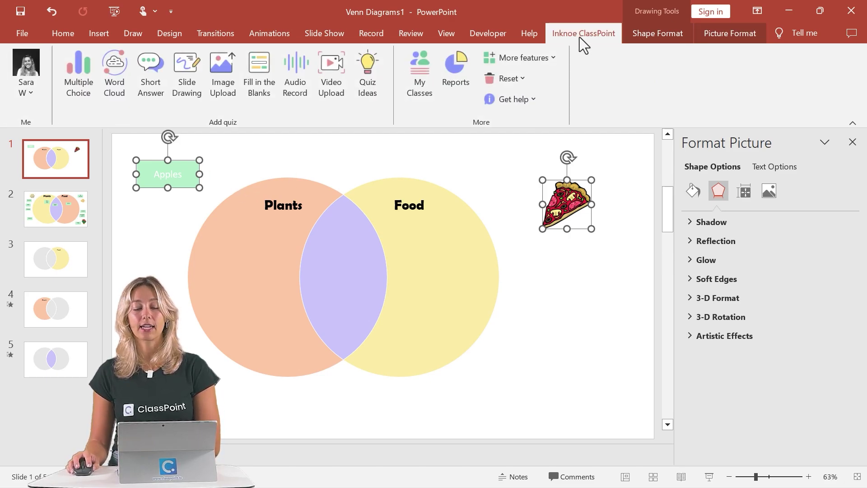
click(541, 63)
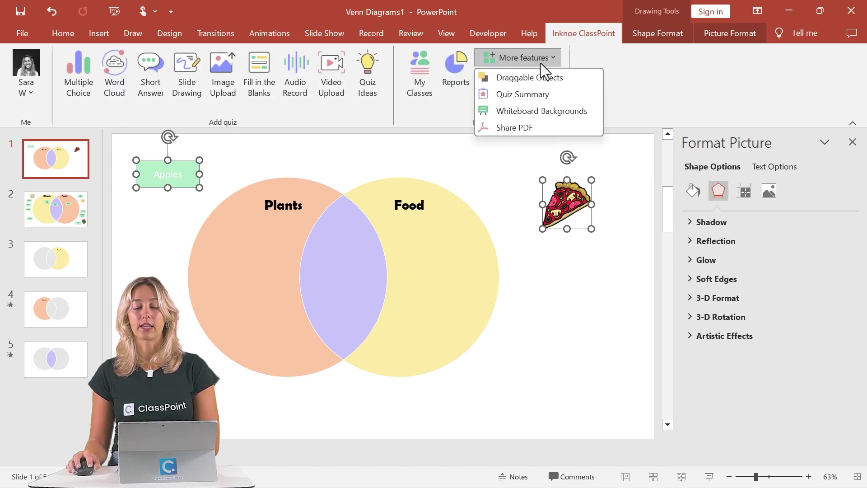
click(561, 79)
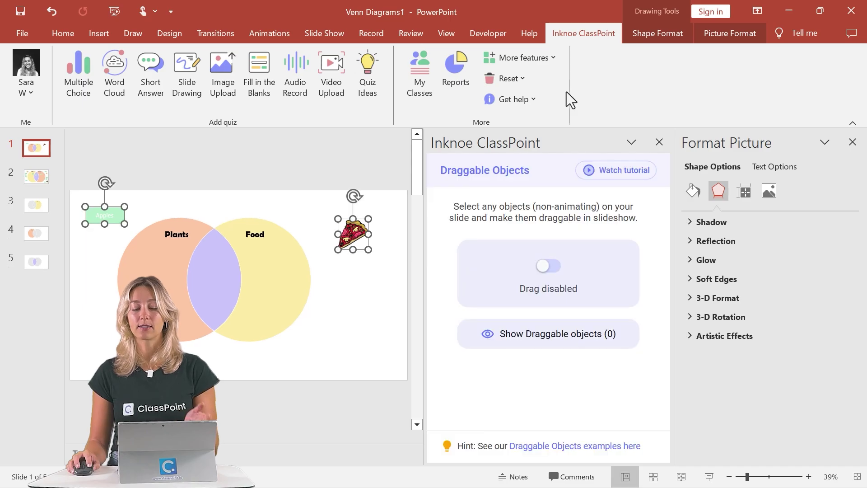
click(864, 149)
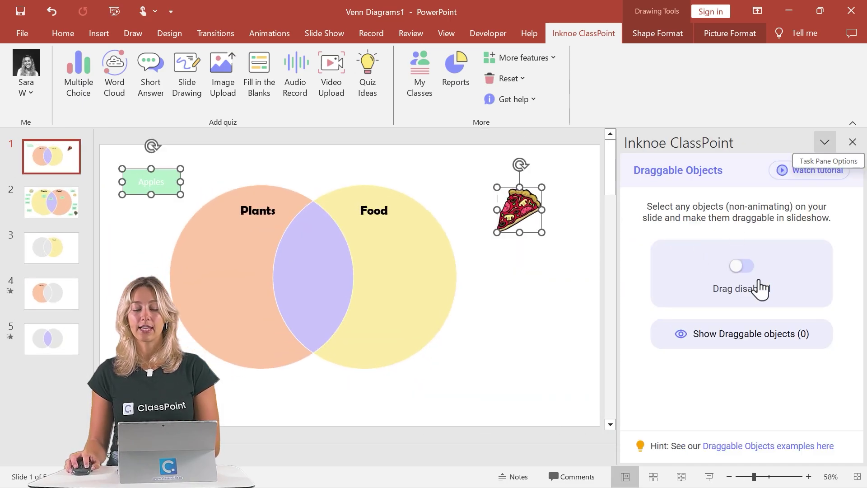
click(748, 269)
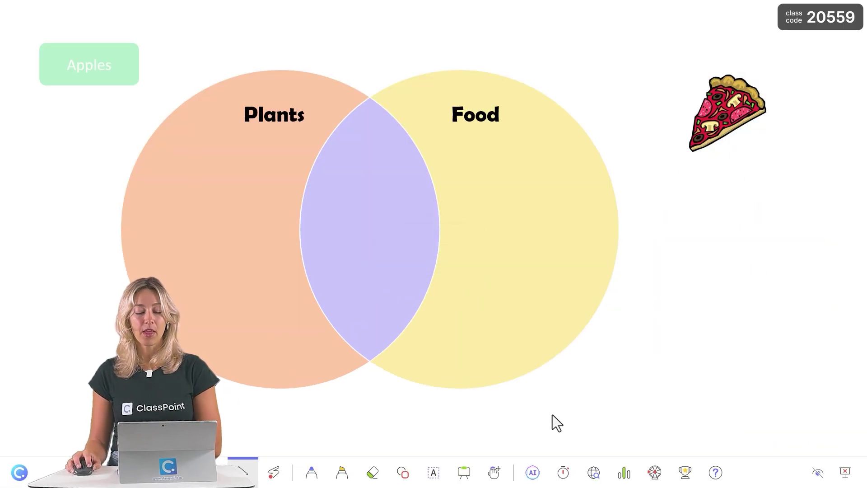
Turn on the ClassPoint toolbar's drag-objects hand tool in the slideshow
click(494, 473)
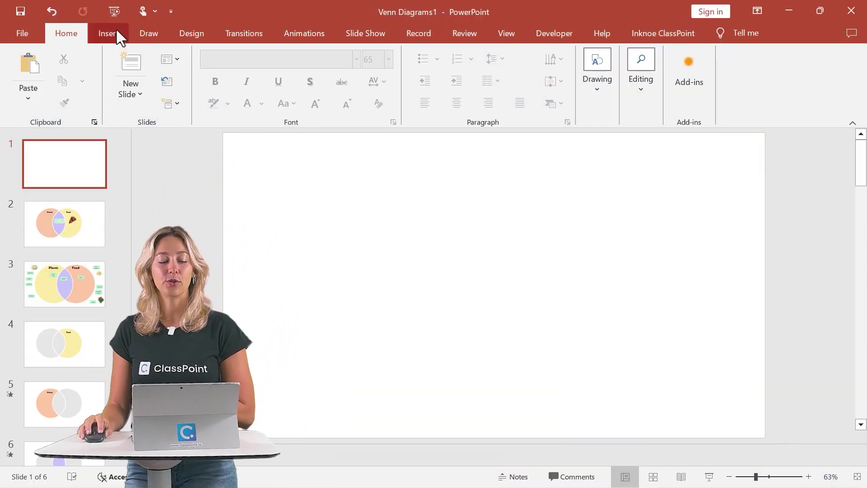
Insert a Basic Venn SmartArt from the Relationship category
click(109, 33)
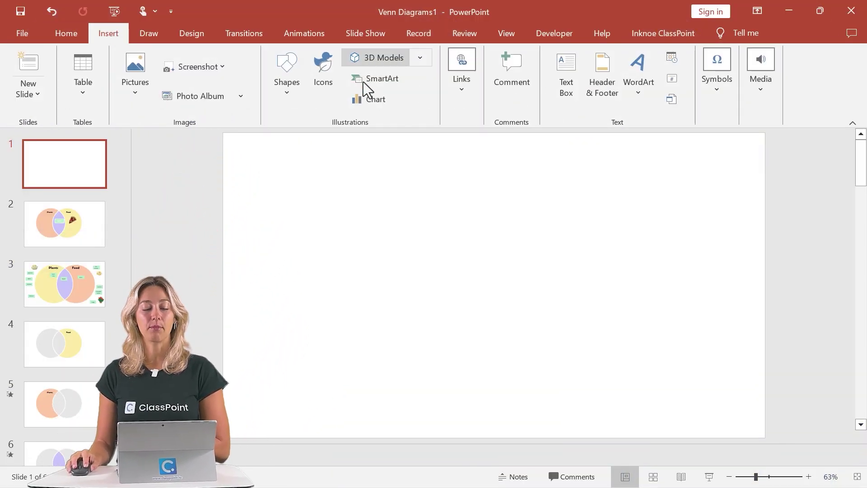
click(386, 78)
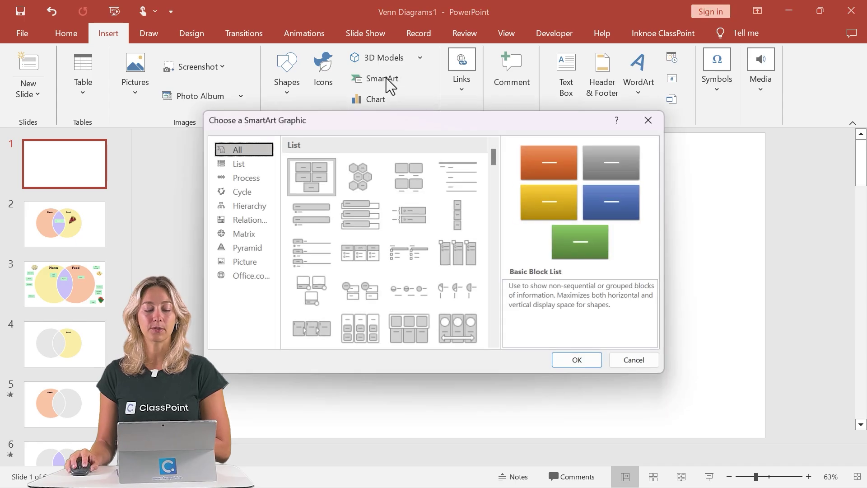
click(250, 220)
scroll(367, 233, down, 5)
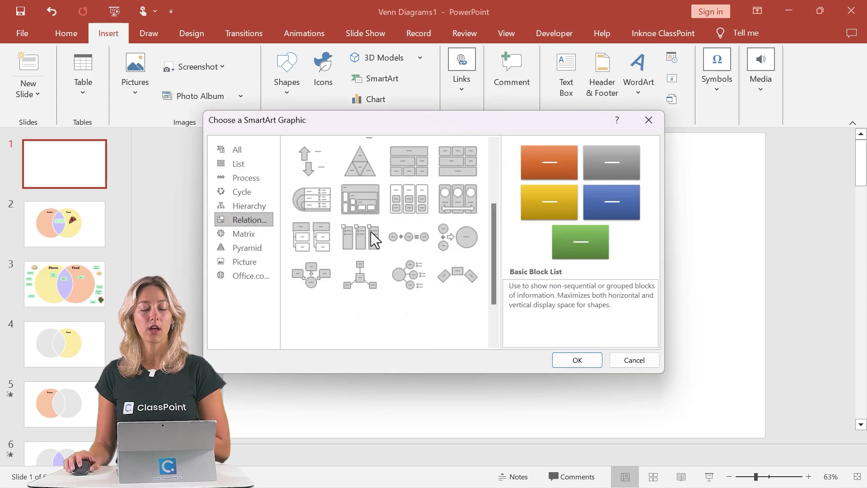
click(463, 294)
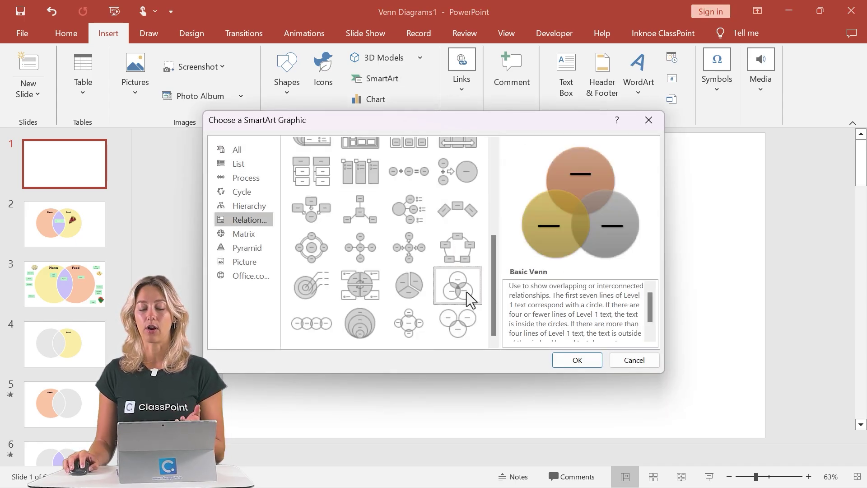
click(578, 360)
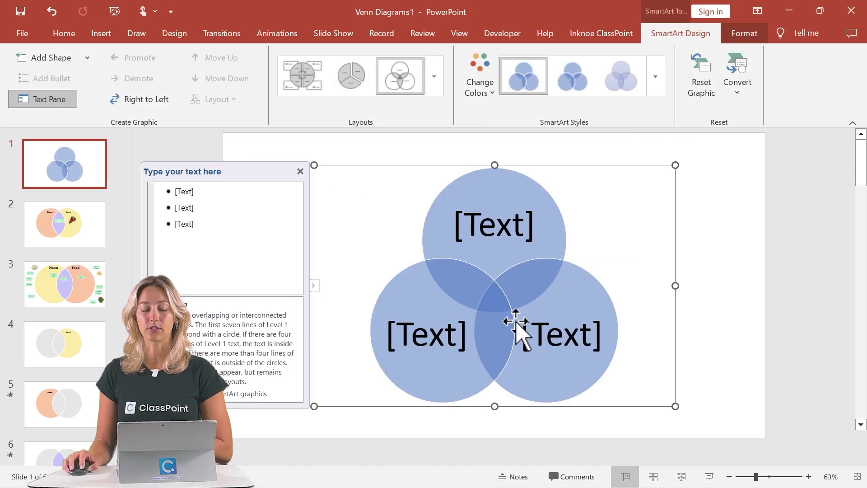
Cut the Venn to two circles and label them Plants and Food
click(226, 228)
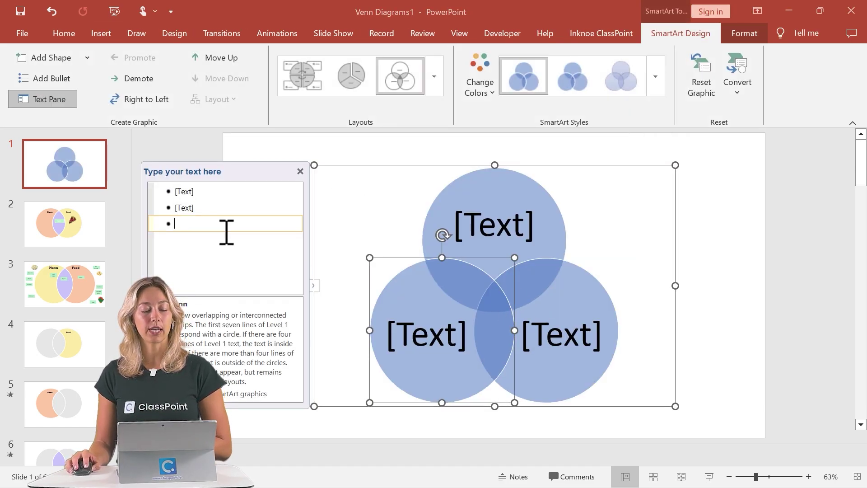
key(Return)
key(Return)
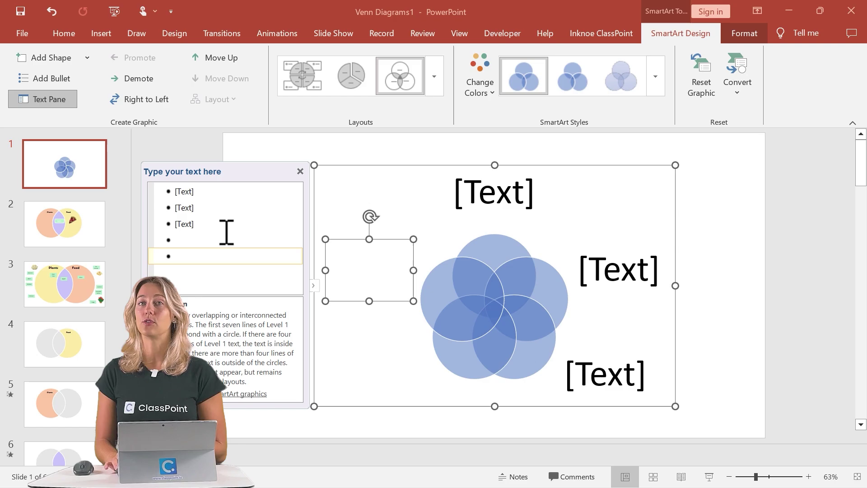
key(BackSpace)
key(BackSpace)
key(BackSpace)
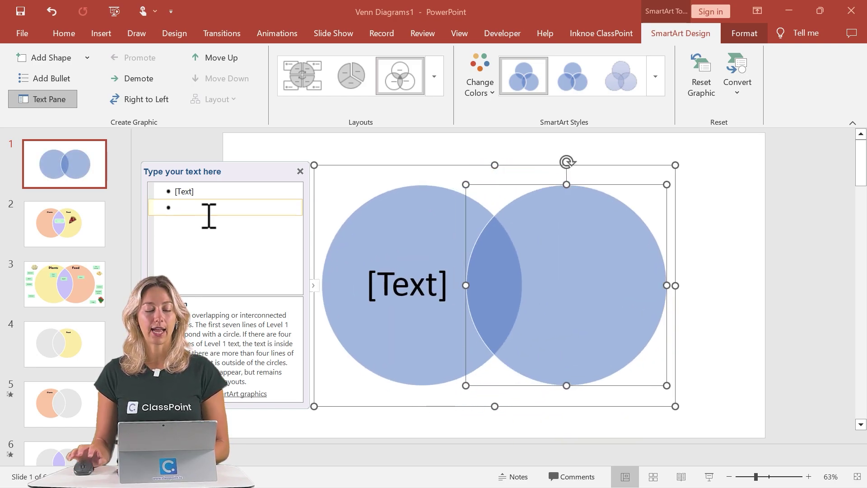
text(Food)
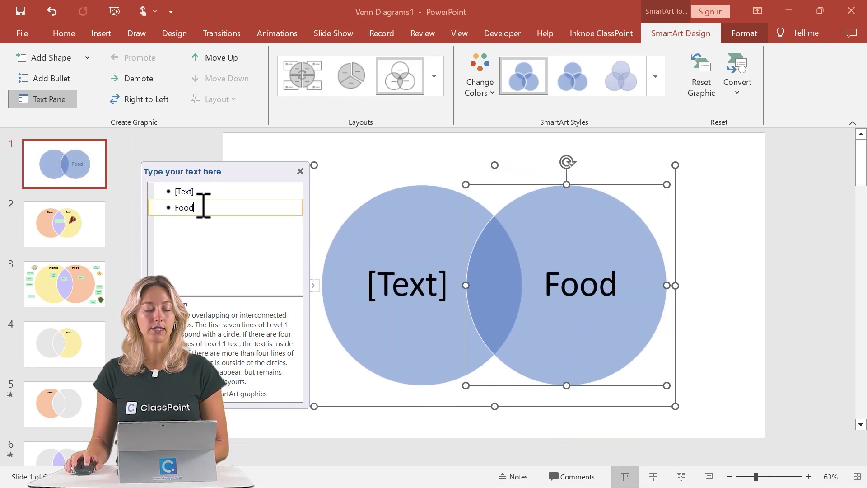
click(184, 192)
text(Plants)
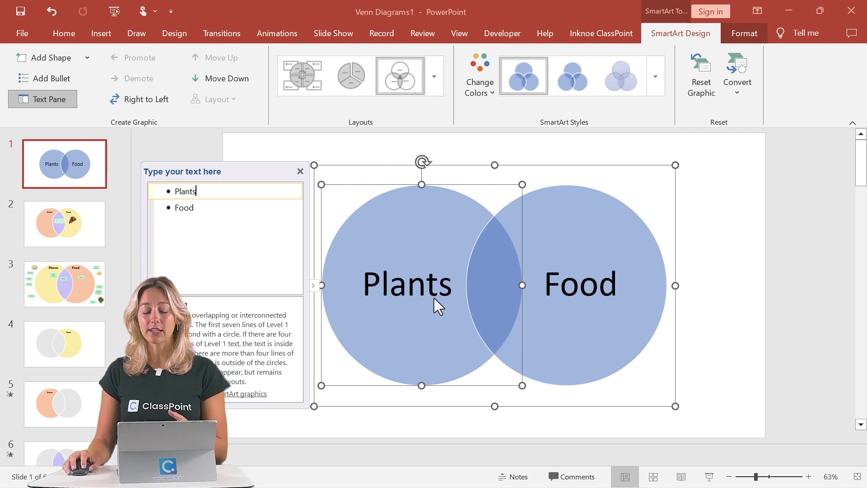
click(581, 286)
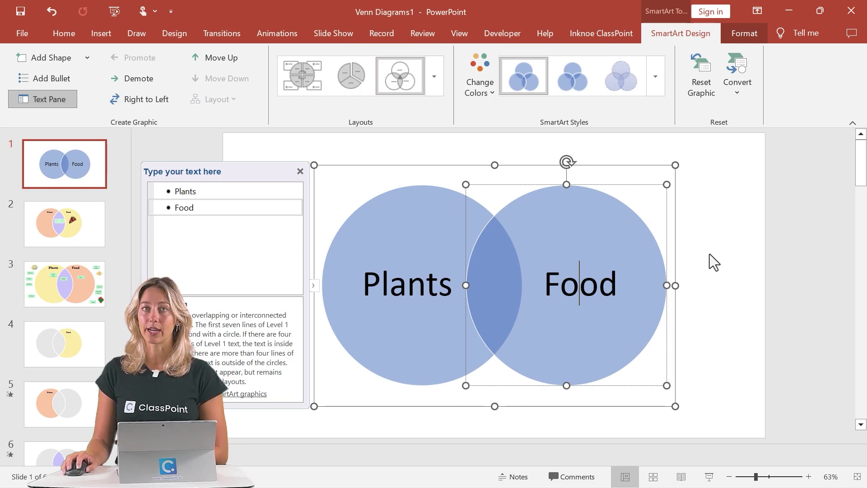
Convert the Venn SmartArt to shapes and ungroup them into separate circles
click(740, 85)
click(753, 153)
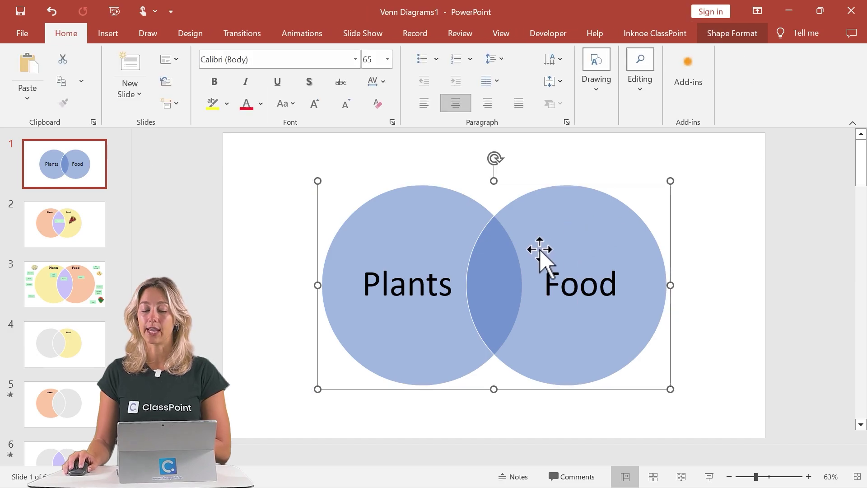
right_click(565, 223)
key(Escape)
right_click(604, 216)
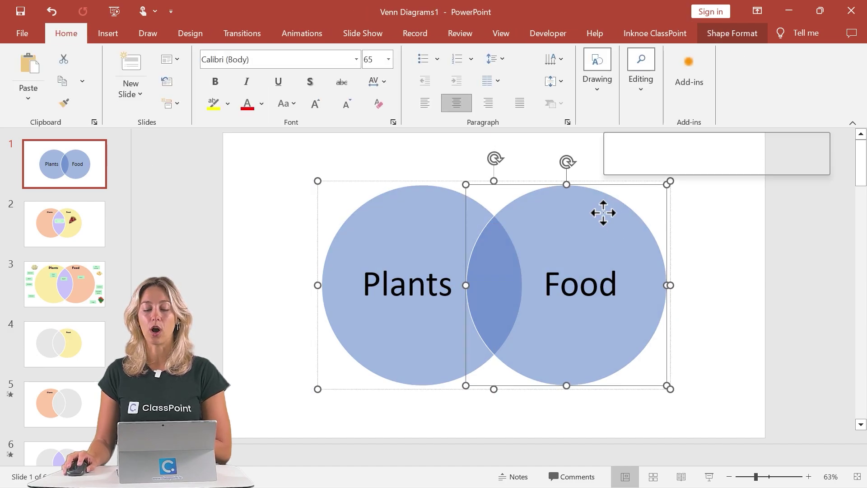
mouse_move(701, 318)
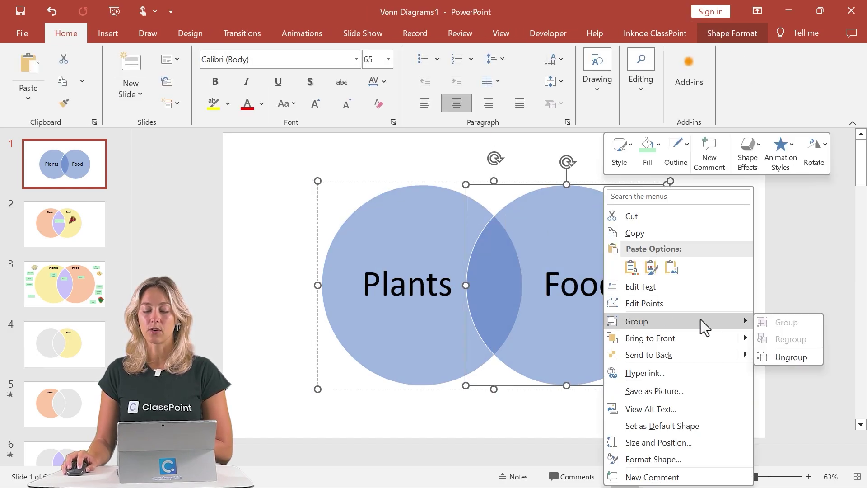
click(793, 360)
click(711, 237)
Shift the left circle slightly and delete its Plants label
click(625, 257)
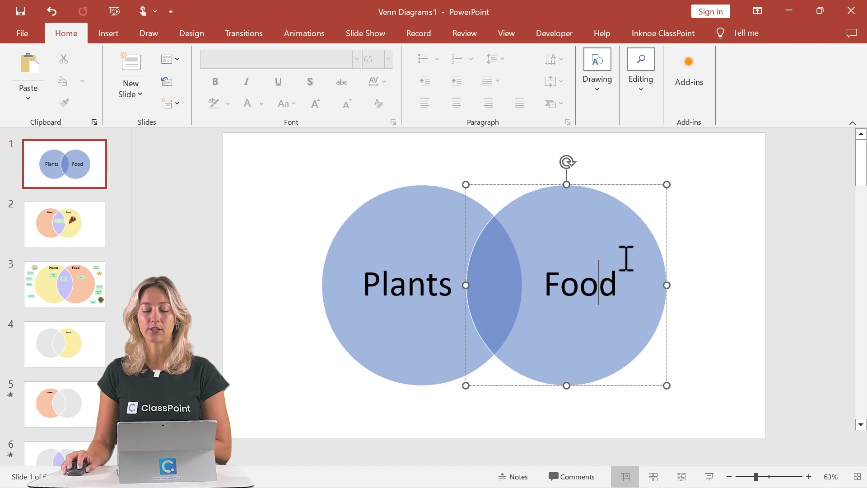
double_click(626, 255)
click(605, 235)
drag(369, 199, 390, 203)
drag(359, 216, 400, 212)
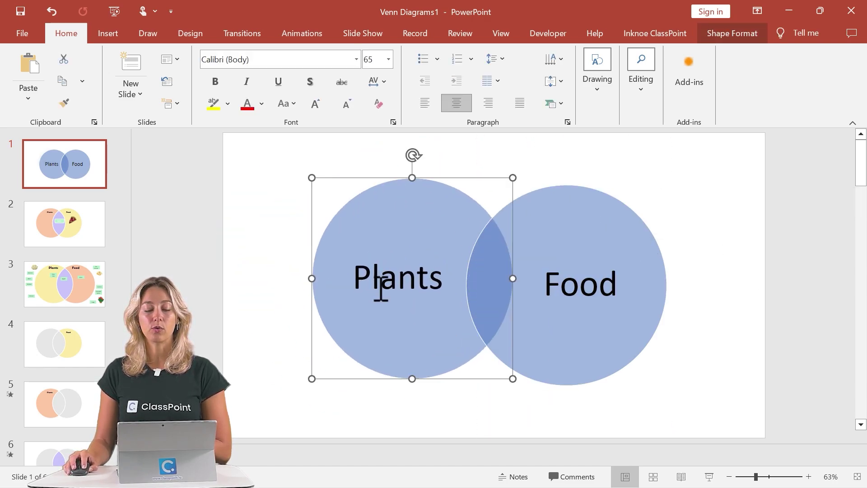
click(381, 286)
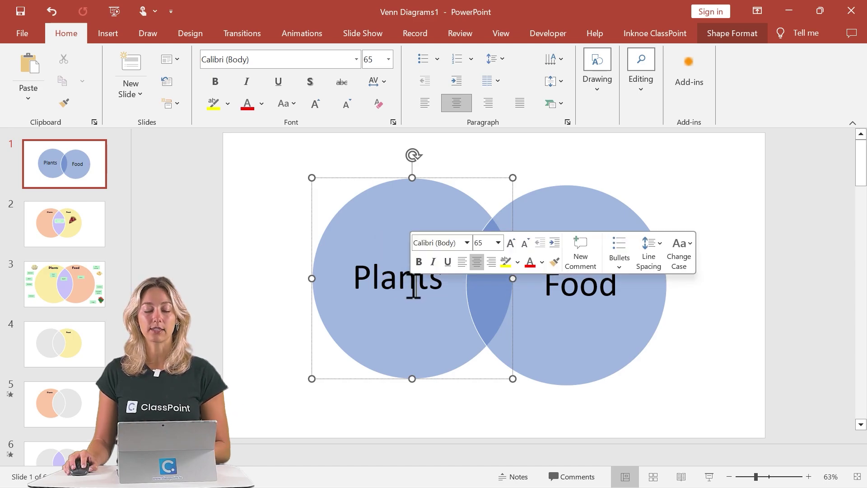
double_click(413, 285)
key(BackSpace)
click(291, 249)
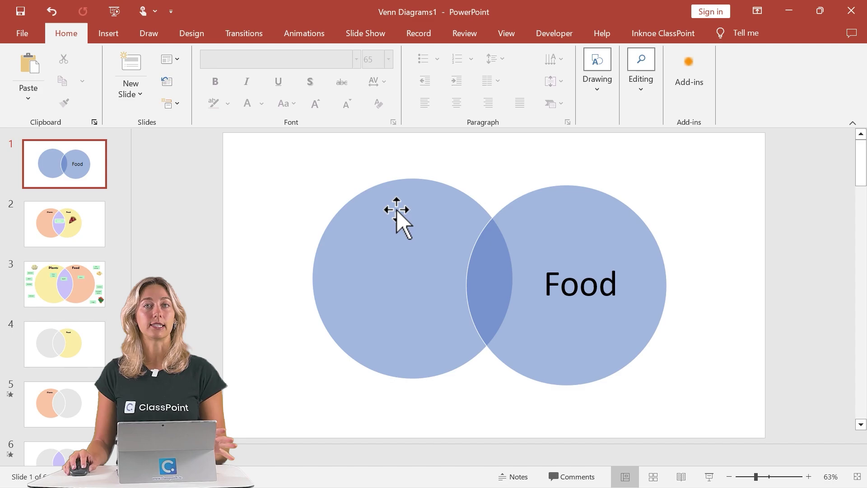
Drag the blank left circle into smart-guide alignment beside the Food circle
drag(429, 248, 445, 260)
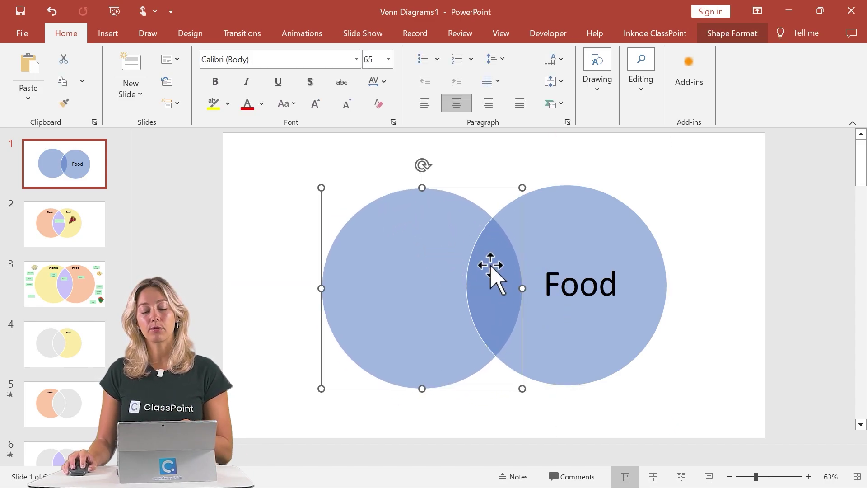